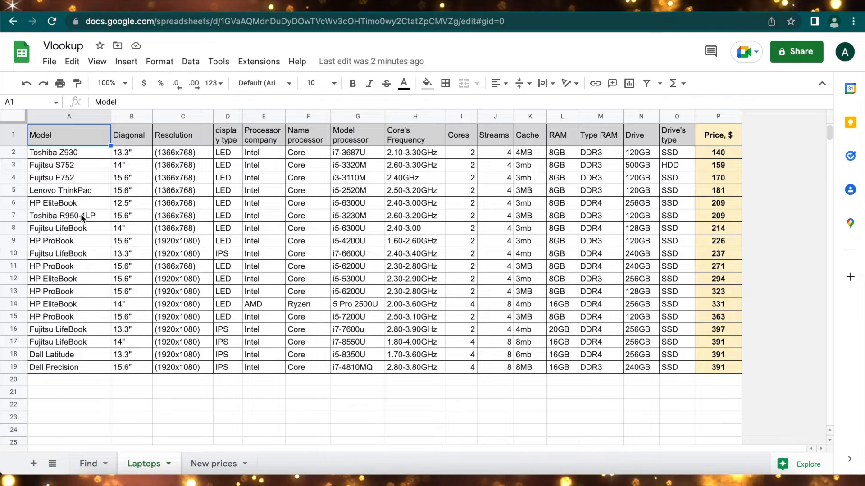
Copy the model name Toshiba Z930 from cell A2 of the Laptops sheet into cell A1 of the Find sheet.
left_click(91, 467)
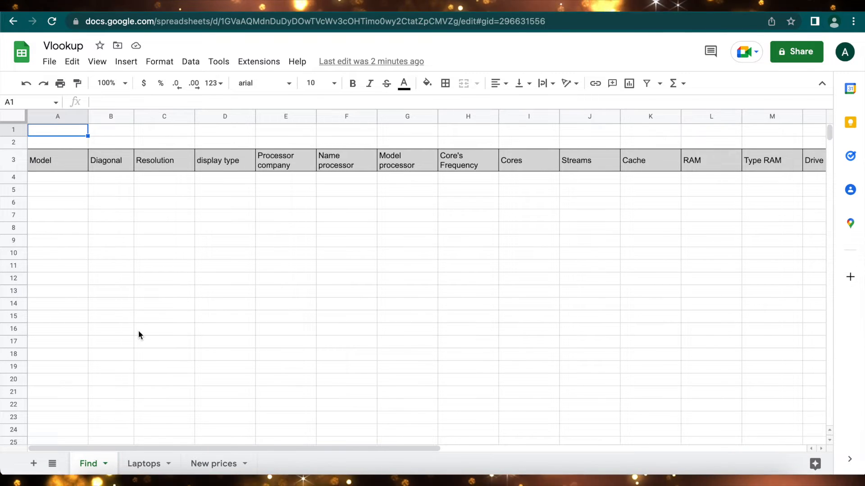
left_click(146, 461)
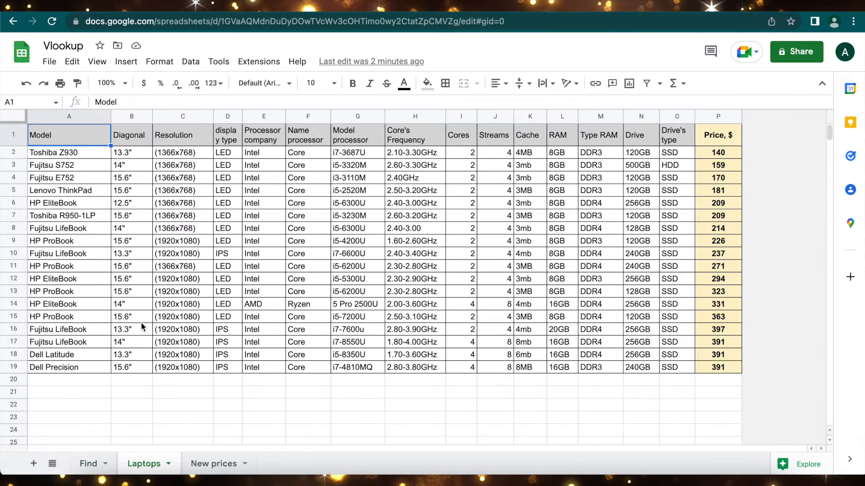
key("Down")
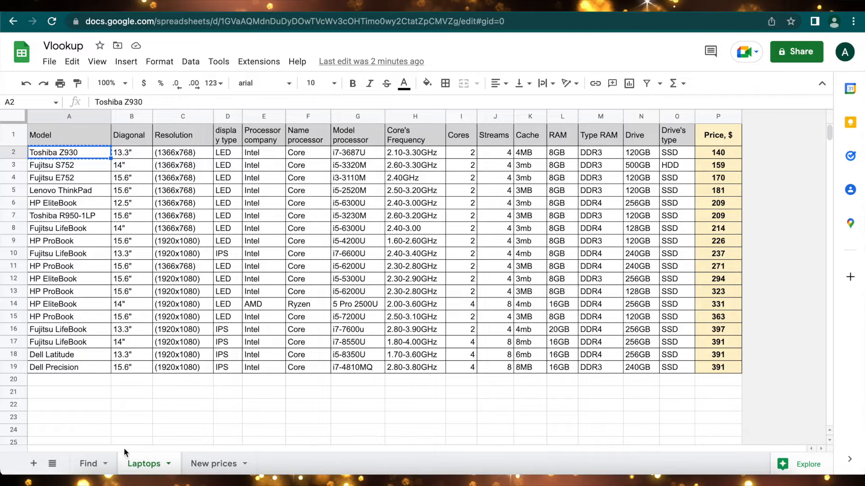
left_click(88, 464)
type("Toshiba Z930")
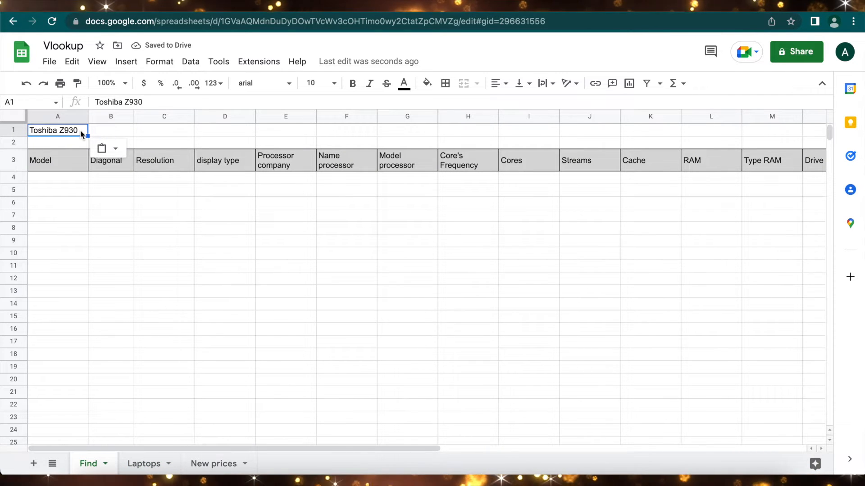
Start a VLOOKUP formula in cell A4 of the Find sheet with A1 as the search key, reviewing the function's argument help.
left_click(63, 179)
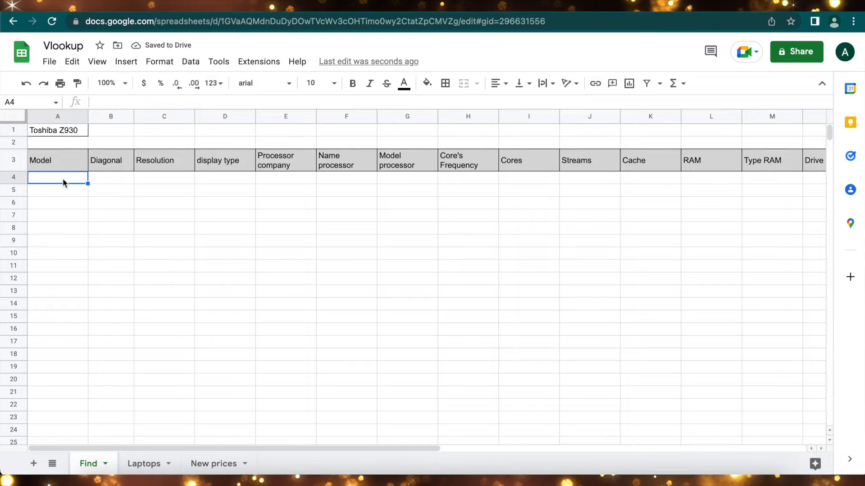
type("=")
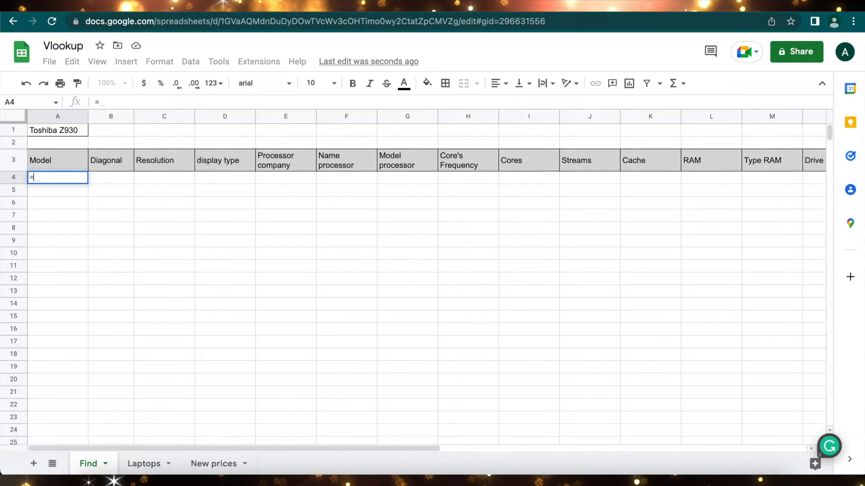
type("vlookup")
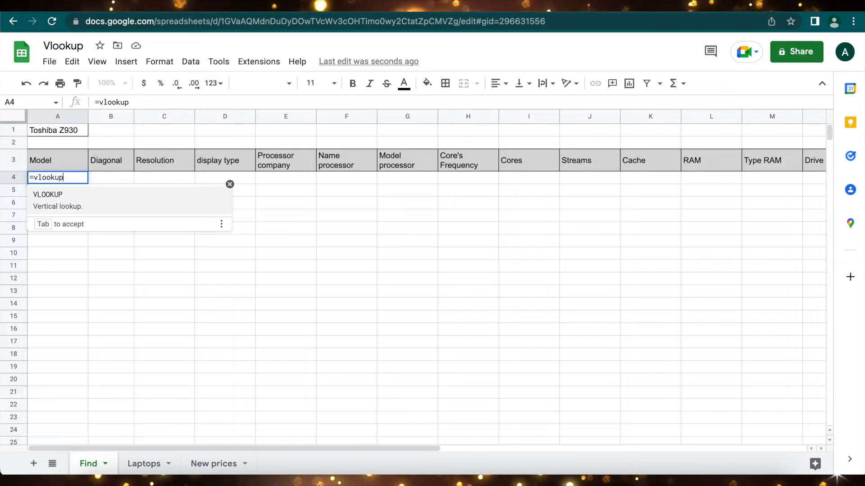
left_click(58, 197)
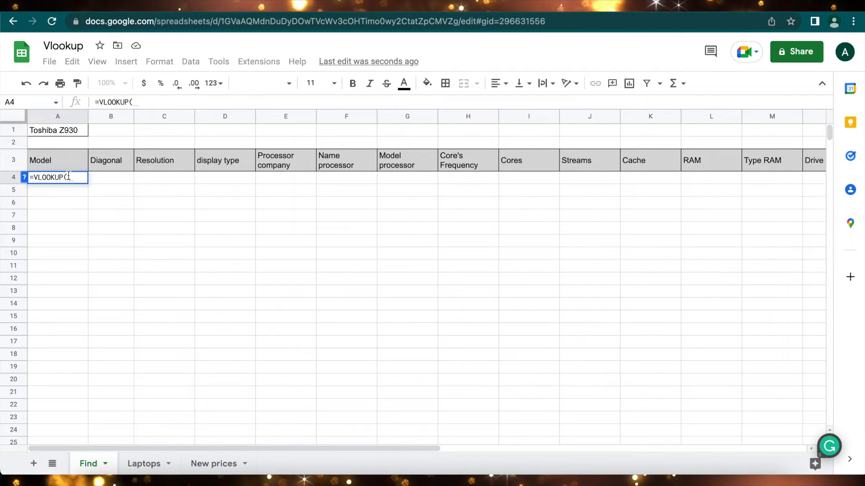
left_click(25, 178)
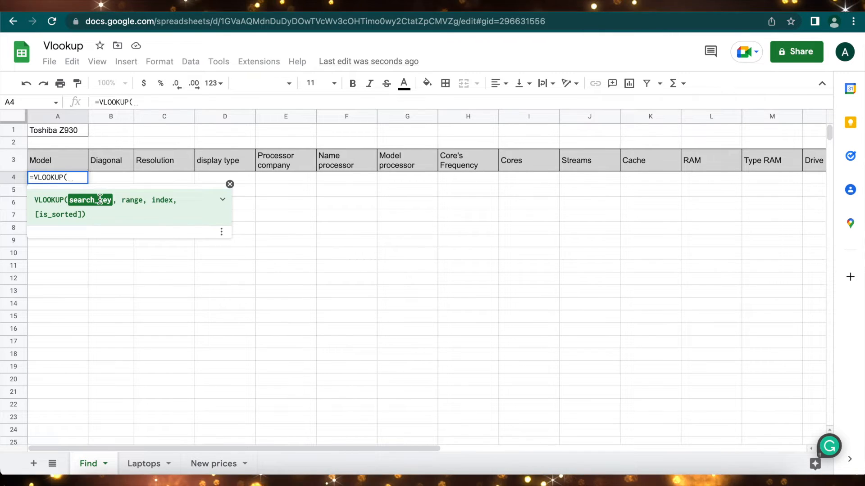
left_click(222, 200)
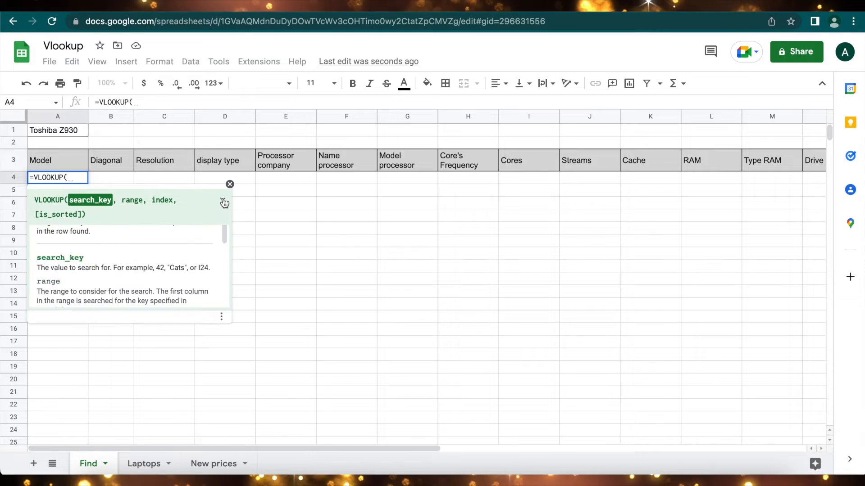
scroll(137, 249, "down", 5)
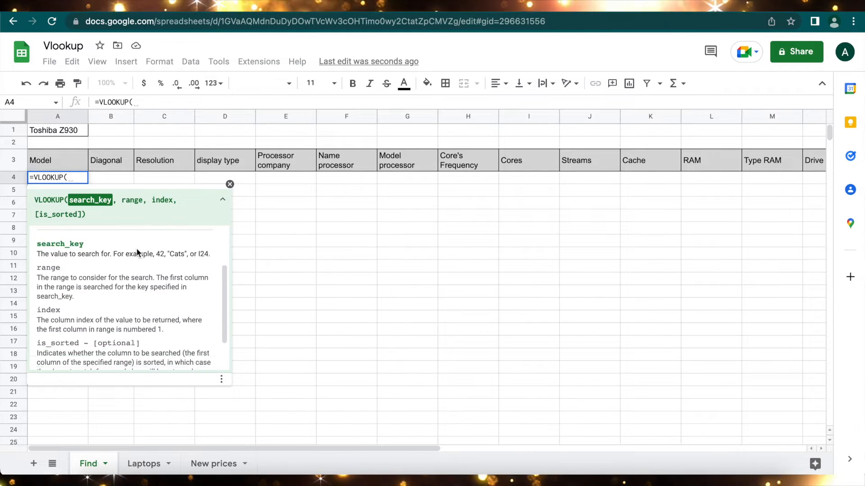
scroll(134, 249, "up", 5)
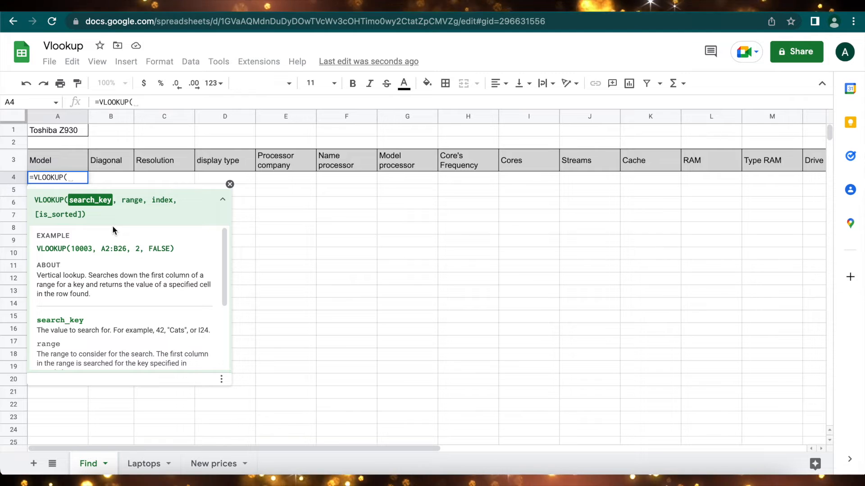
left_click(61, 130)
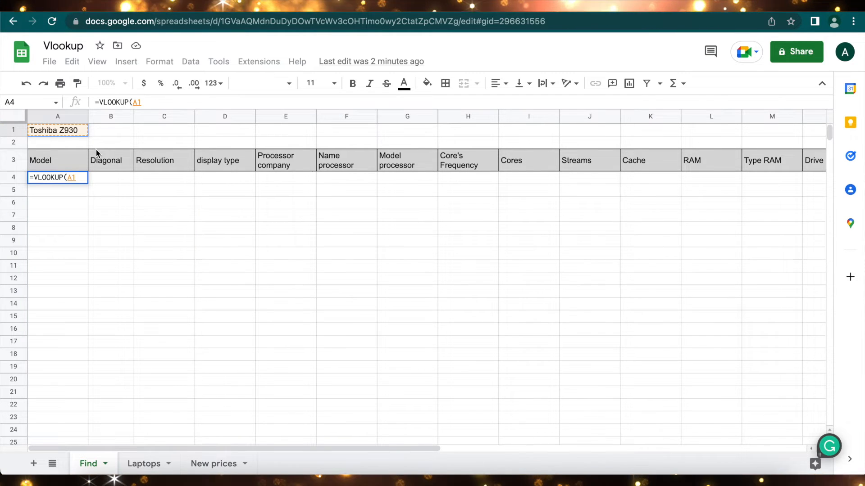
type(",")
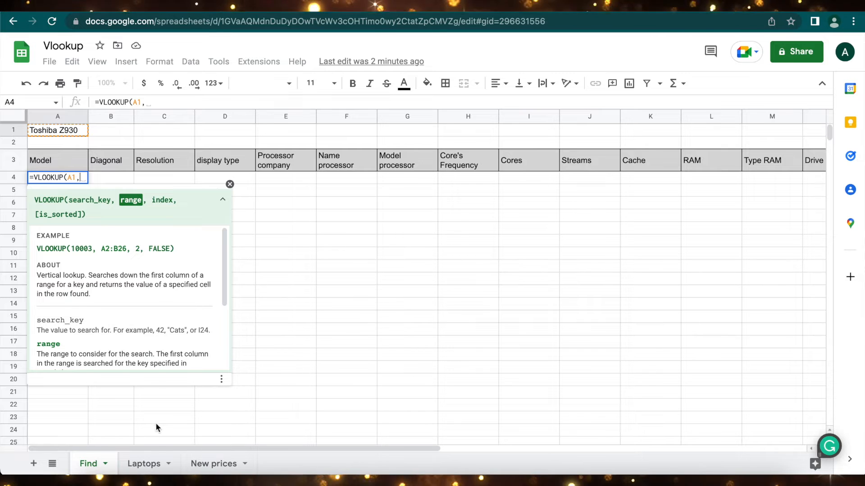
Set the VLOOKUP range to the entire columns A:P of the Laptops sheet.
left_click(148, 466)
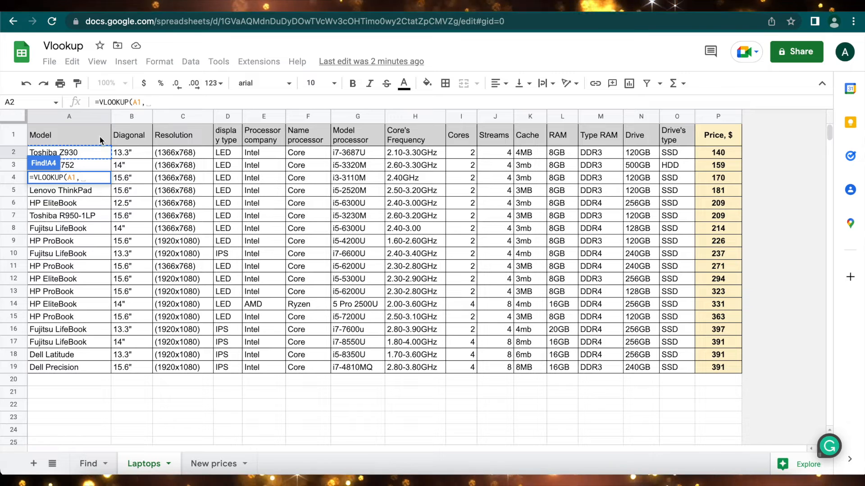
left_click_drag(93, 137, 714, 372)
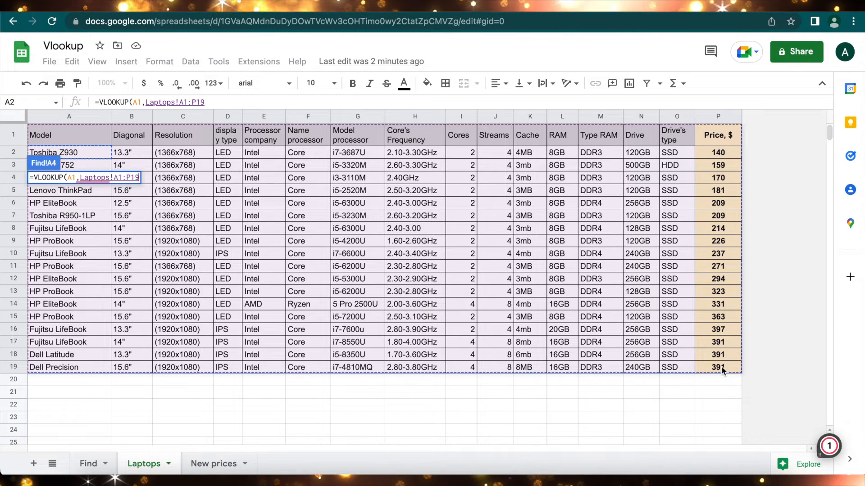
left_click_drag(88, 119, 718, 120)
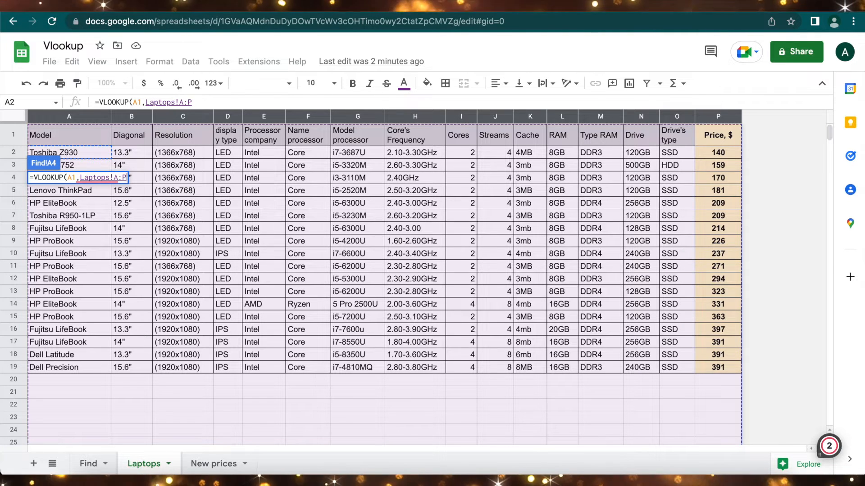
type(",")
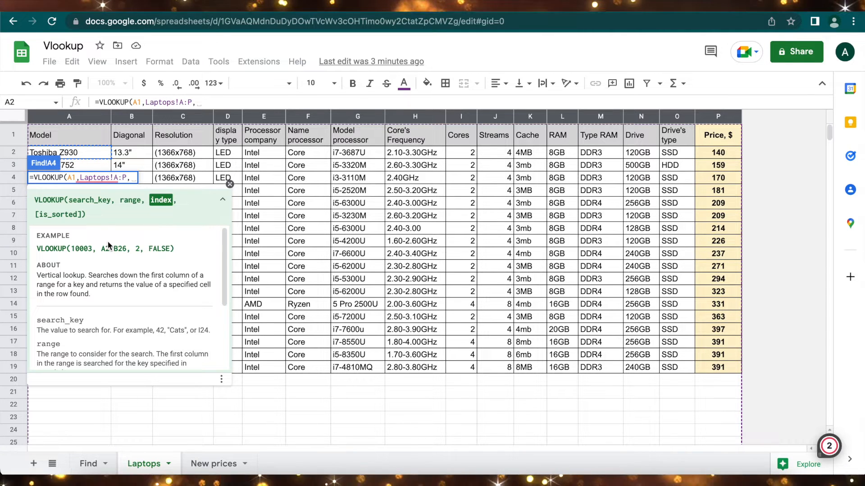
Complete the VLOOKUP formula with column index 1 and is_sorted 0.
type("1,")
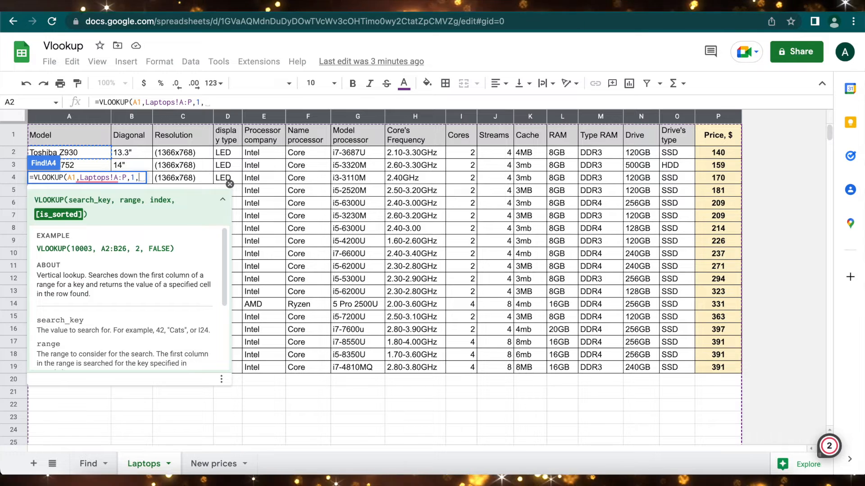
scroll(67, 315, "down", 3)
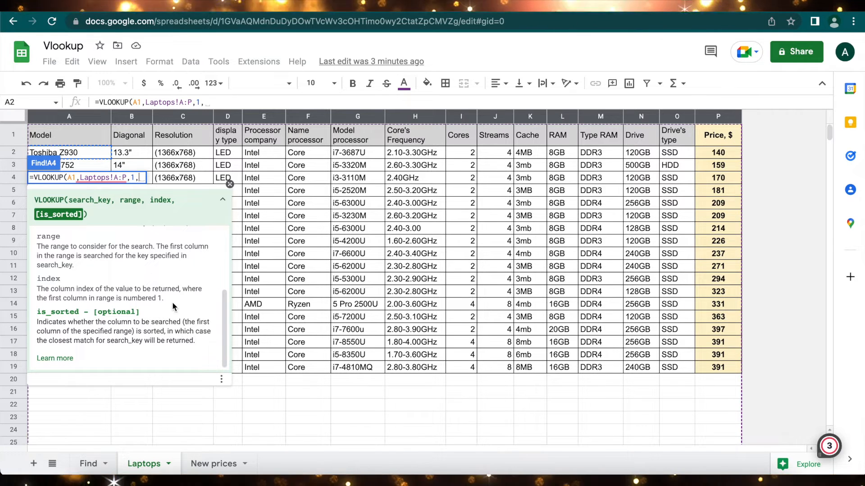
type("0")
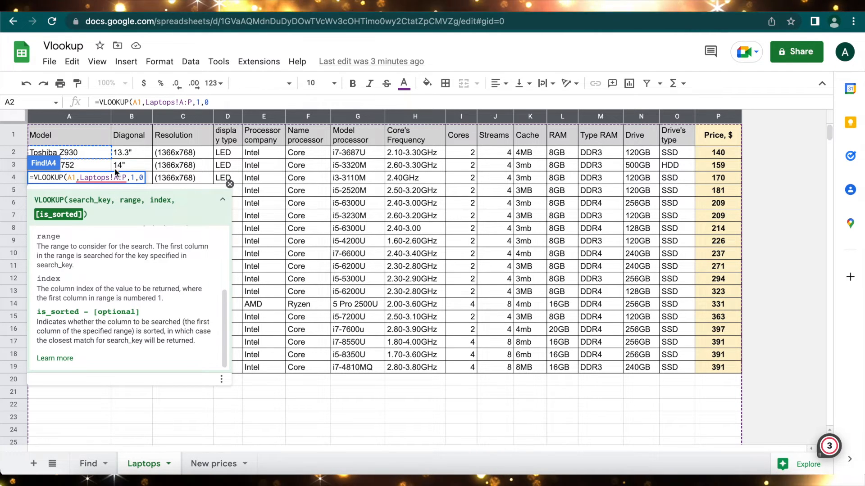
type(")")
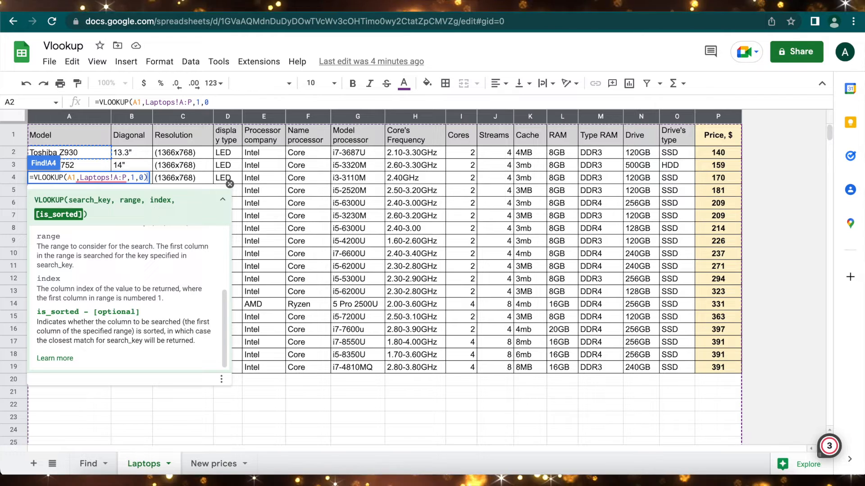
key("Return")
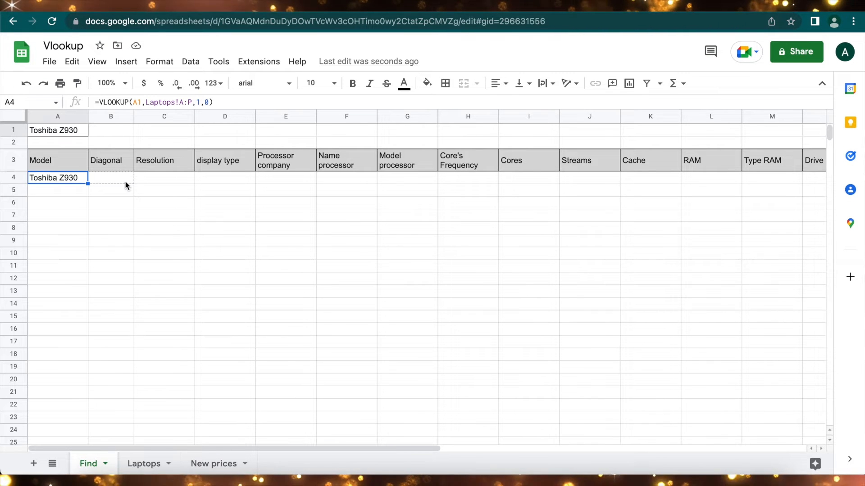
Try filling the A4 formula into B4, inspect its search key and range references, and clear B4.
left_click_drag(127, 185, 126, 185)
left_click(107, 180)
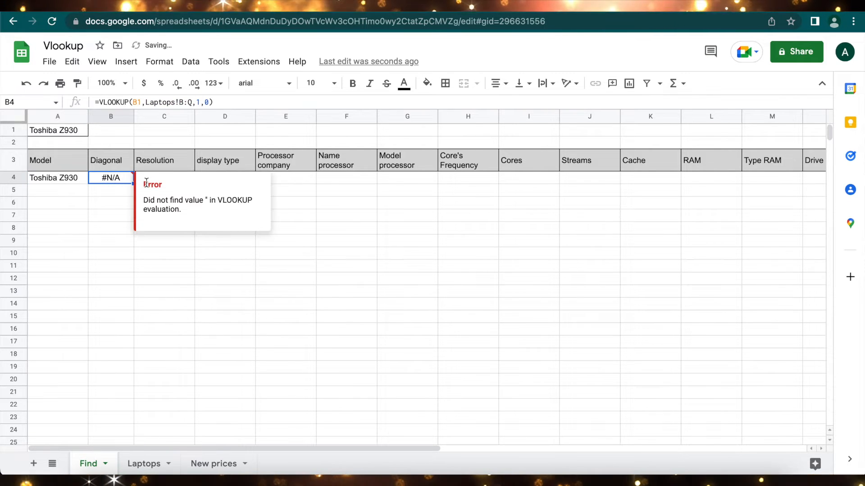
double_click(135, 101)
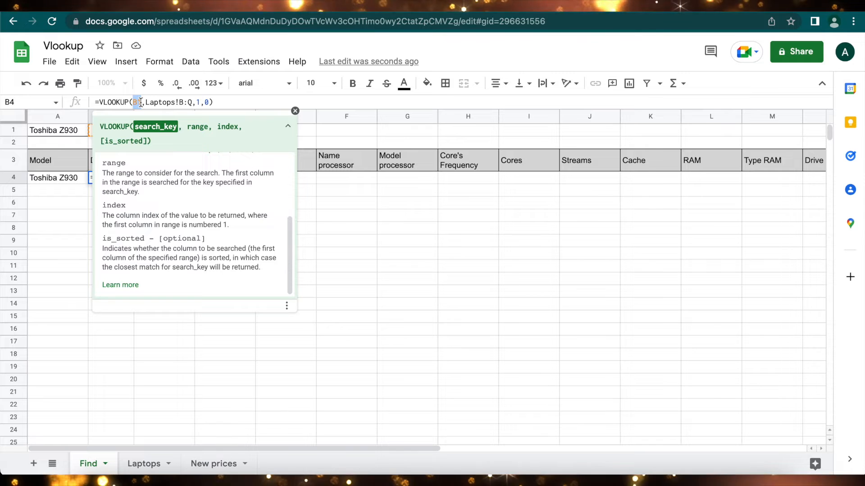
double_click(180, 102)
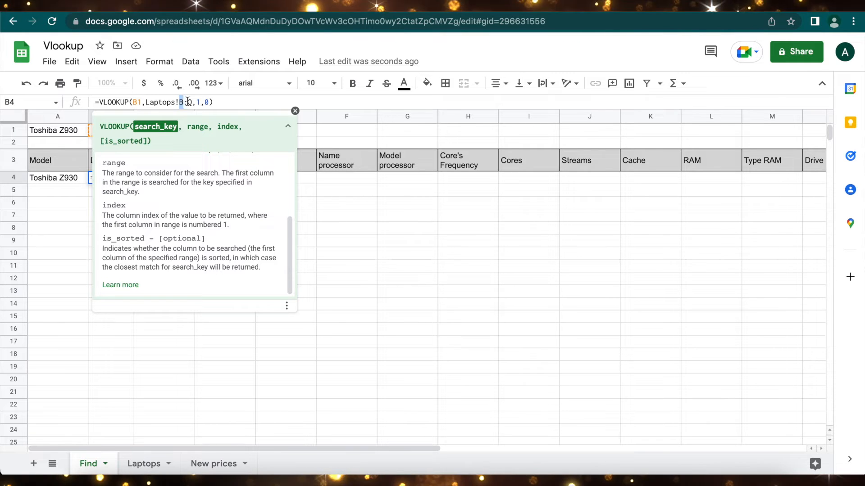
key("Return")
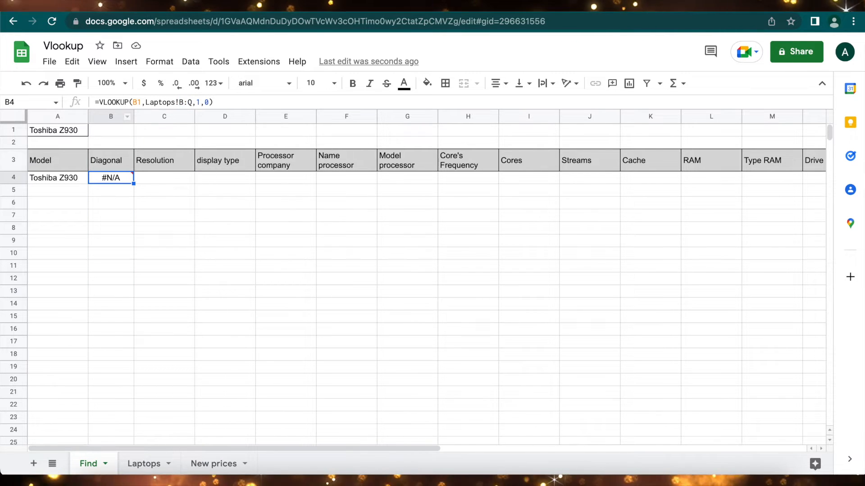
key("Delete")
Make the search key in the A4 VLOOKUP formula an absolute reference, $A$1.
left_click(64, 179)
left_click(137, 103)
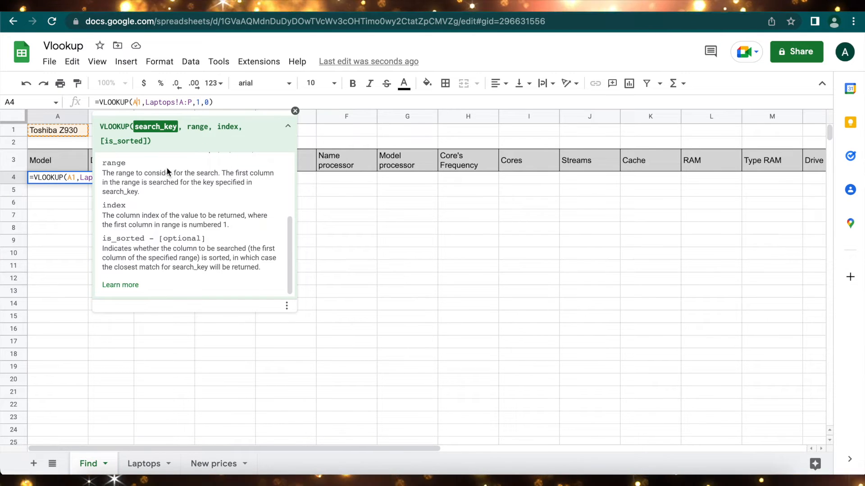
type("$A")
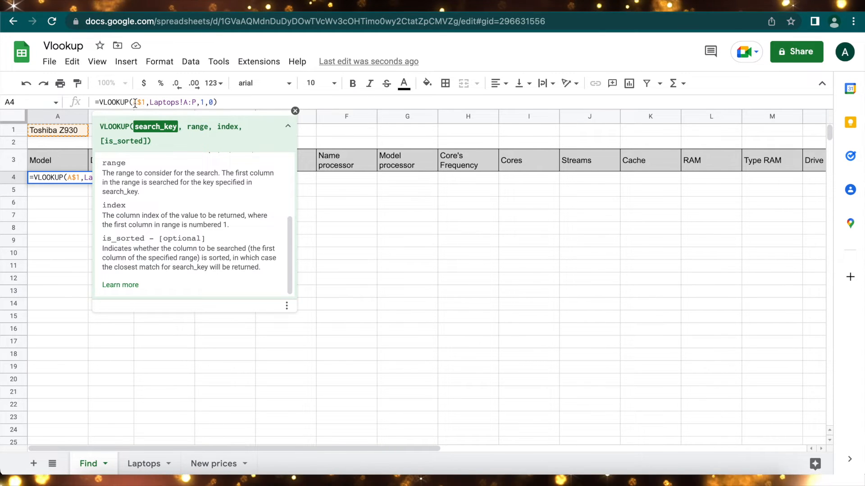
type("$")
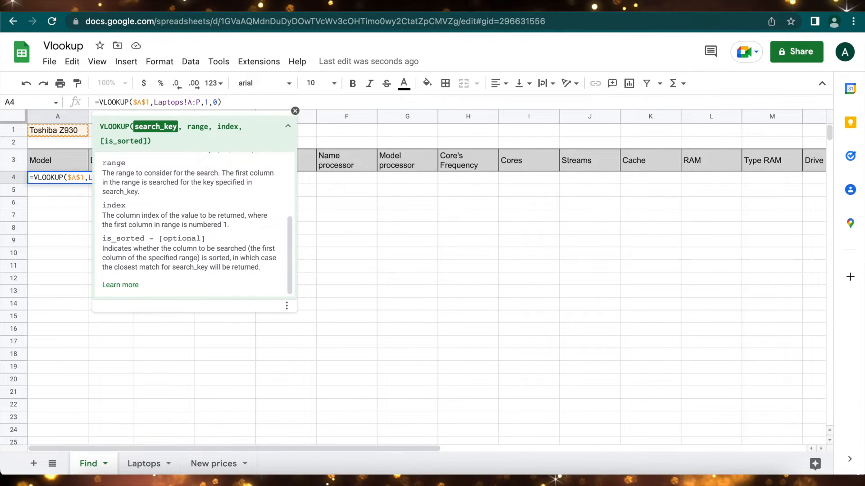
key("BackSpace")
key("Right")
key("Delete")
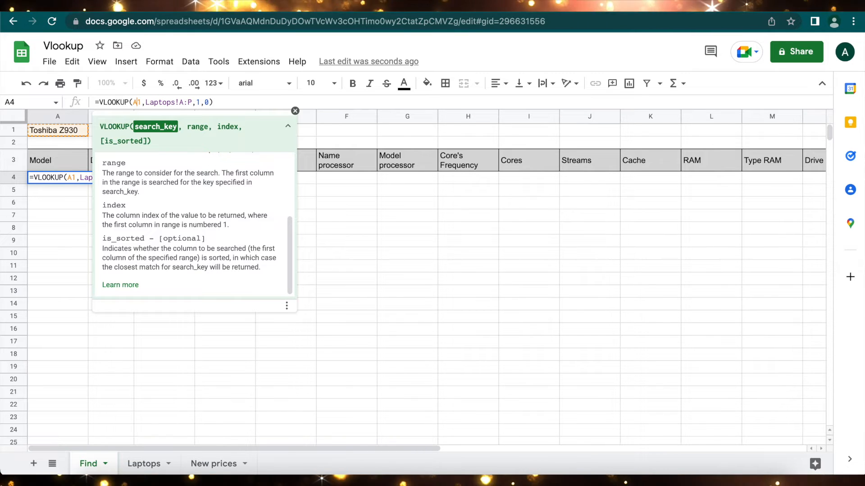
key("F4")
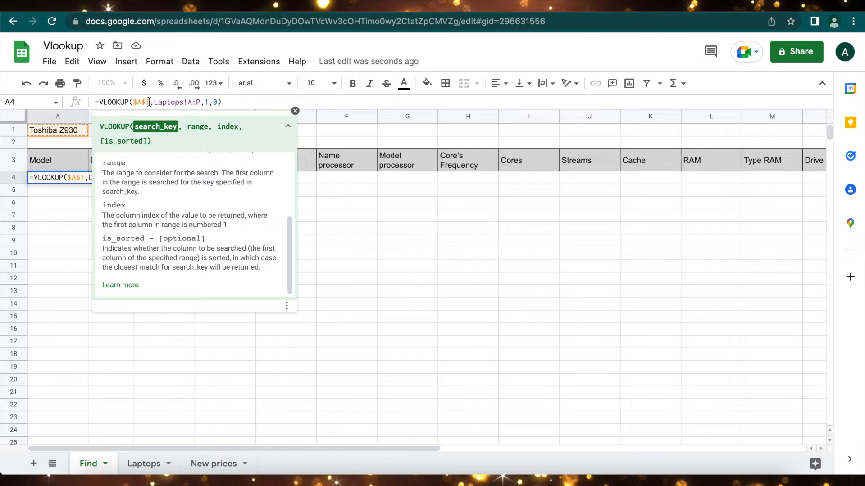
Make the range in the A4 formula absolute as Laptops!$A:$P and commit the formula.
left_click(193, 103)
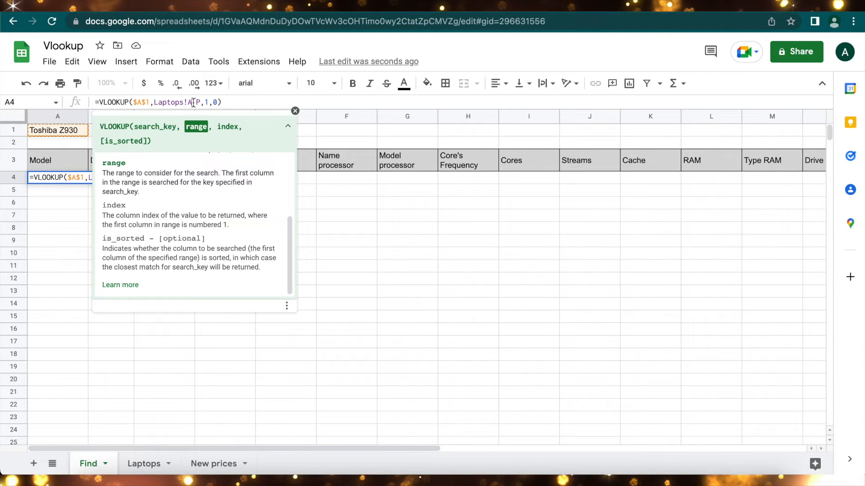
key("F4")
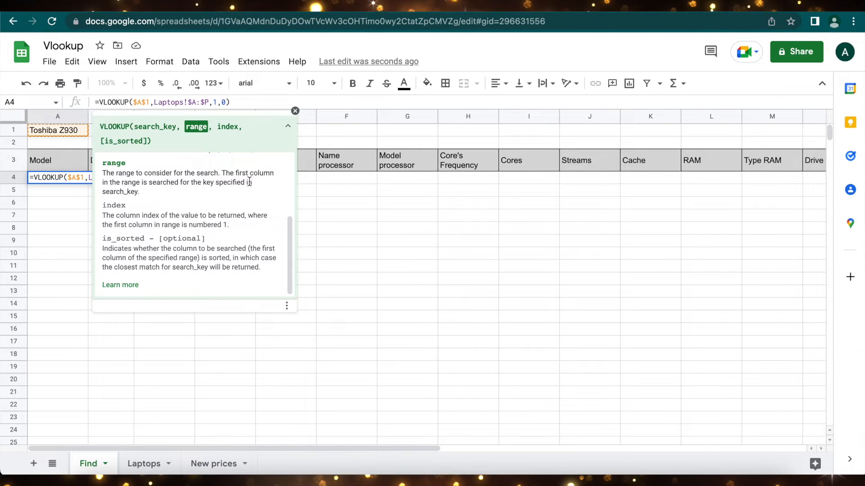
key("Return")
left_click(77, 183)
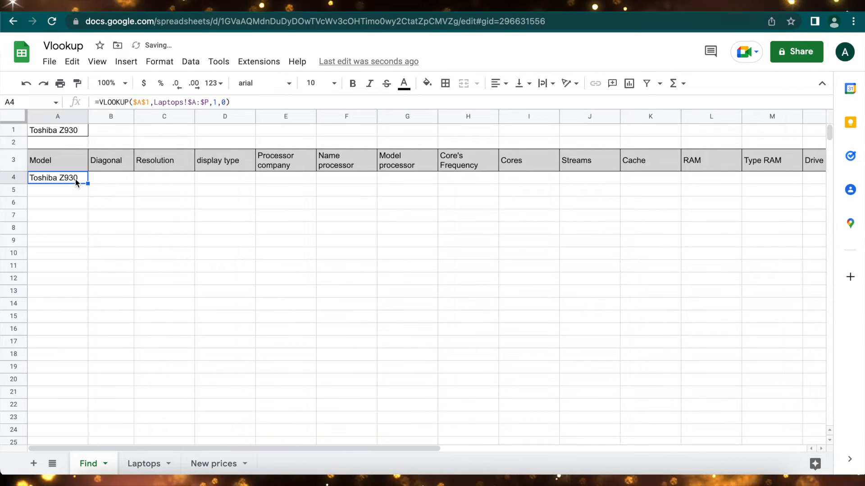
Fill the A4 VLOOKUP formula into B4 and widen column B to fit its contents on one line.
left_click_drag(96, 184, 130, 185)
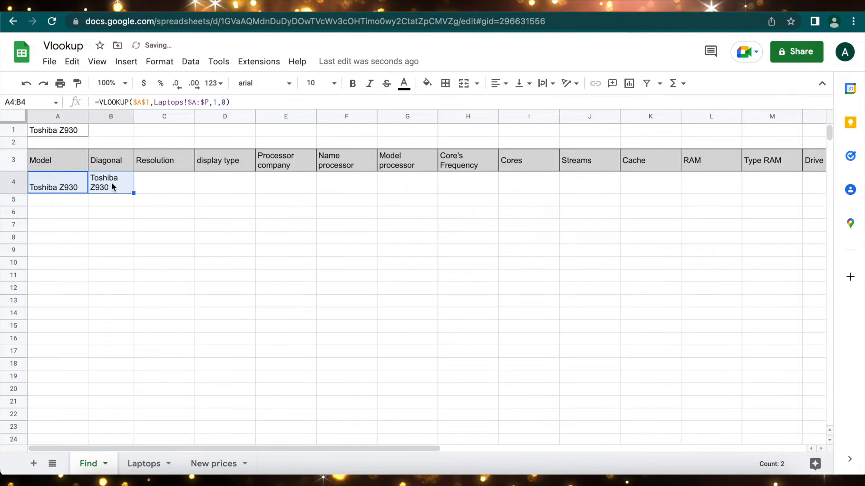
left_click(113, 187)
left_click_drag(134, 116, 148, 116)
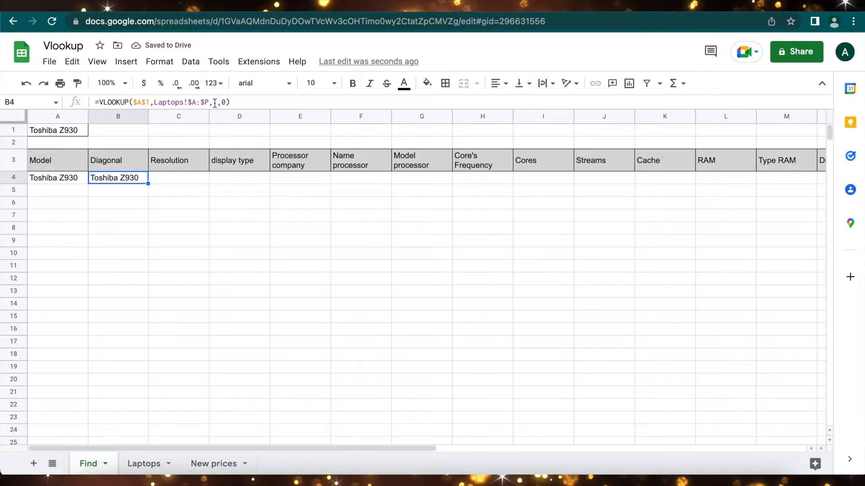
Set the column index in the B4 formula to 2 and check the returned diagonal against the Laptops sheet.
double_click(215, 102)
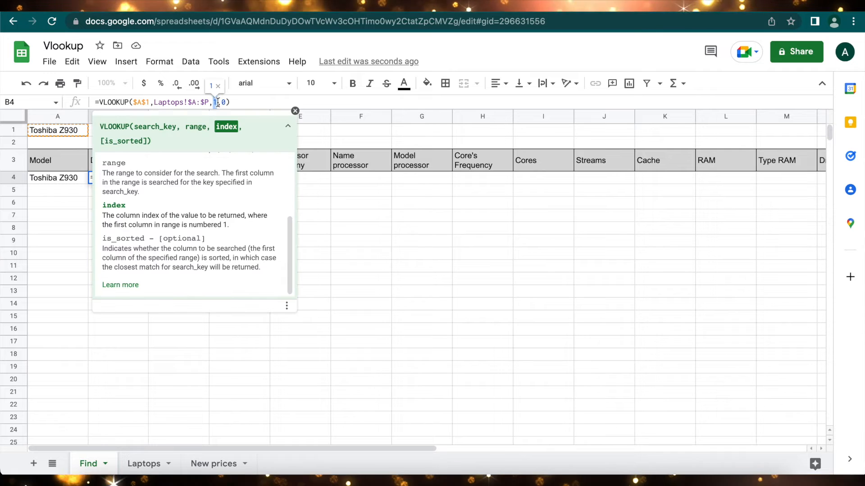
type("2")
key("Return")
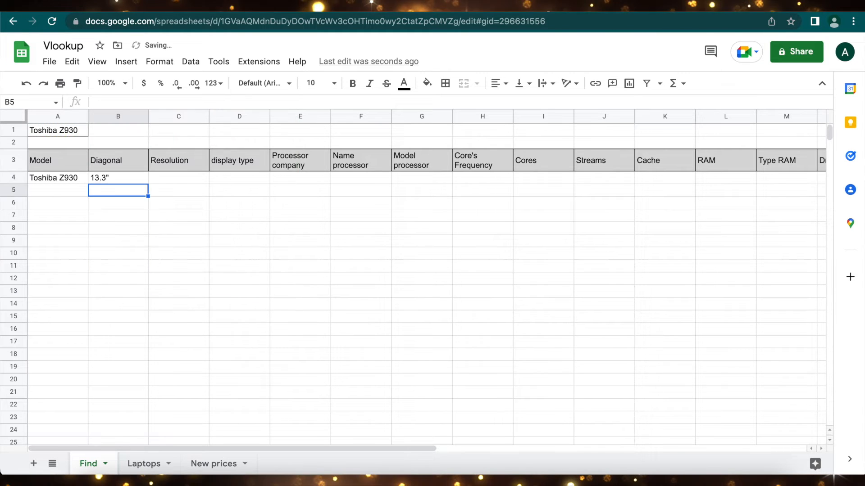
left_click(115, 179)
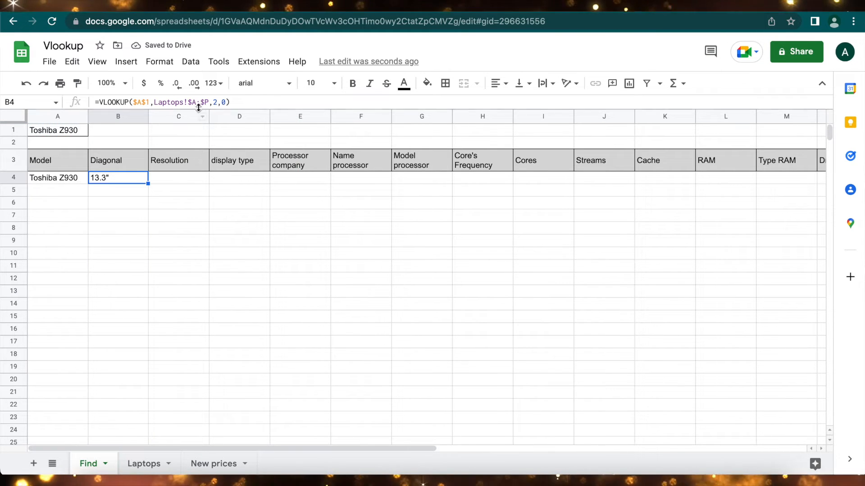
left_click(145, 463)
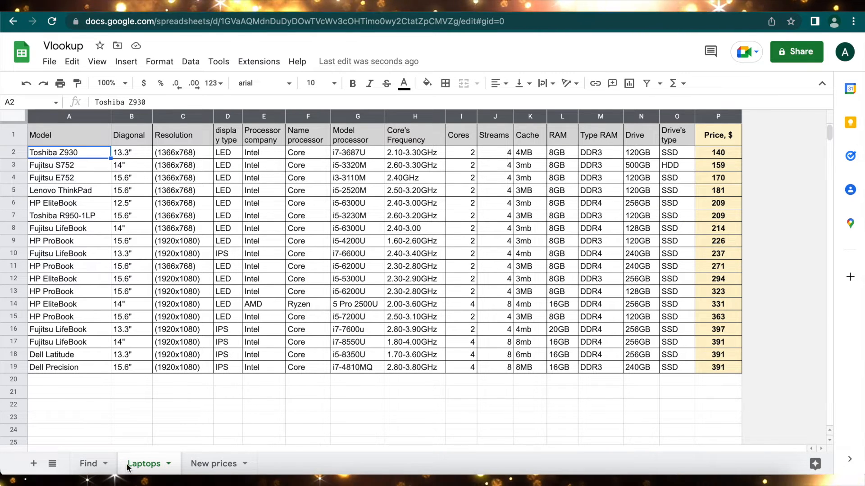
left_click(88, 464)
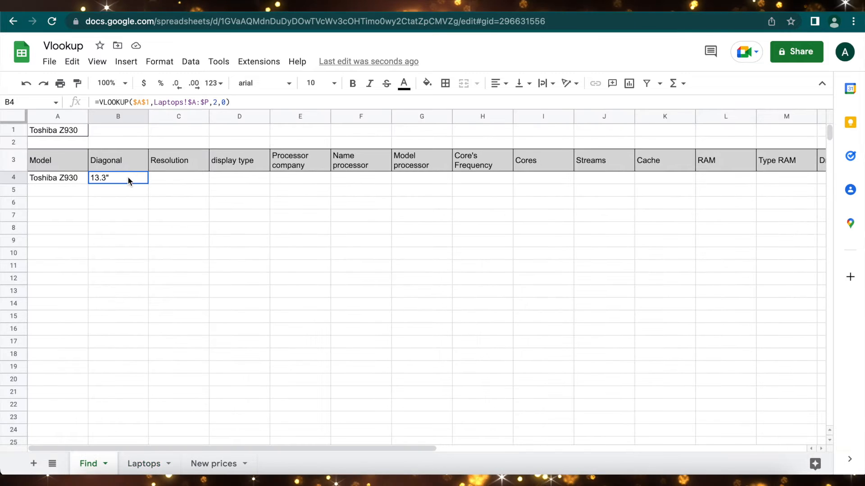
Reduce the browser page zoom to 80%.
left_click(854, 21)
left_click(764, 153)
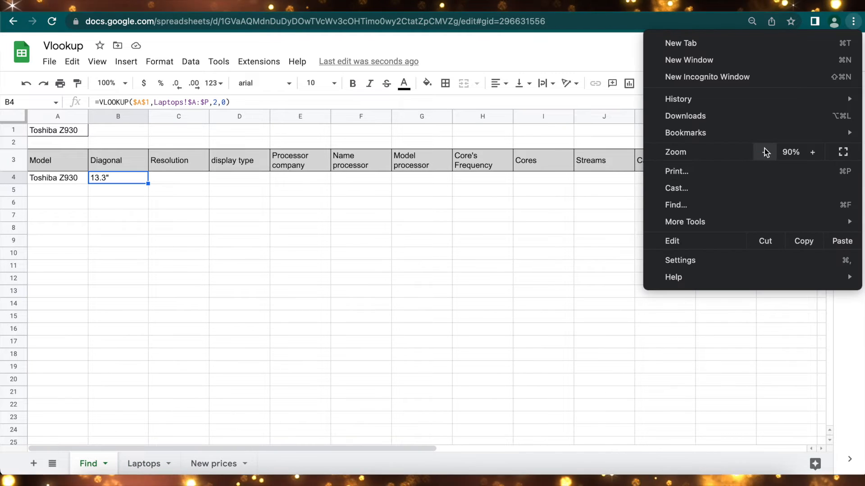
left_click(764, 152)
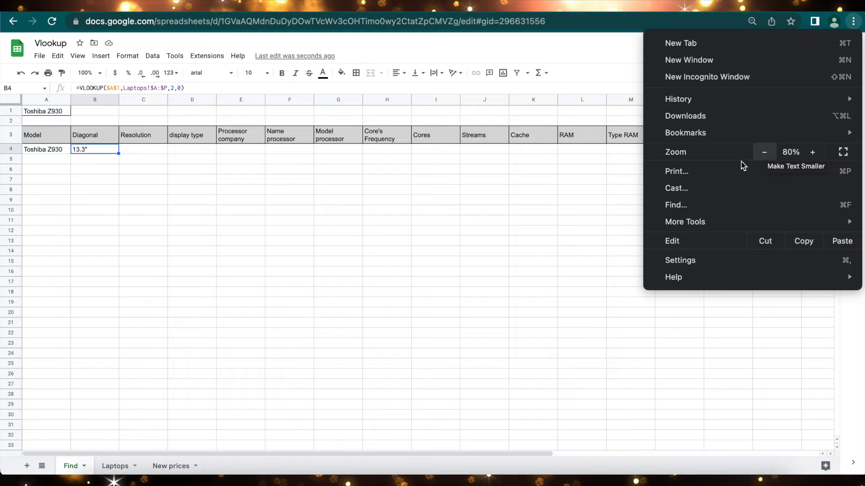
left_click(454, 280)
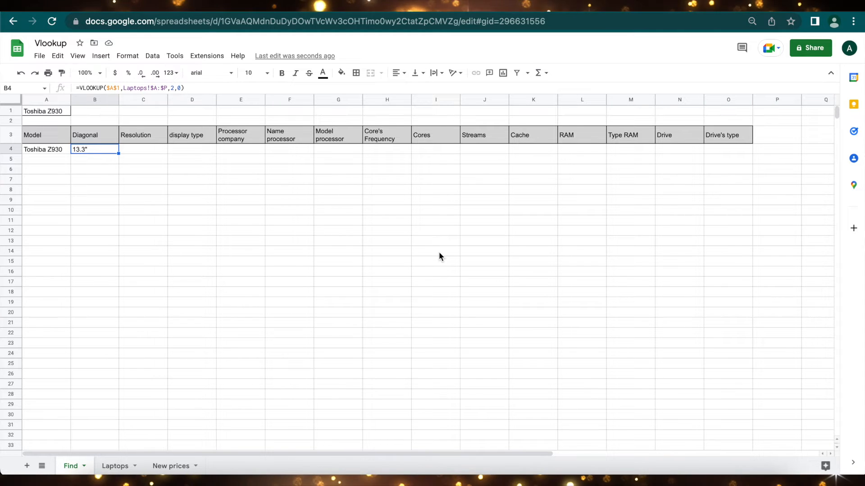
Copy the "Price, $" header from P1 of the Laptops sheet into P3 of the Find sheet.
left_click(115, 466)
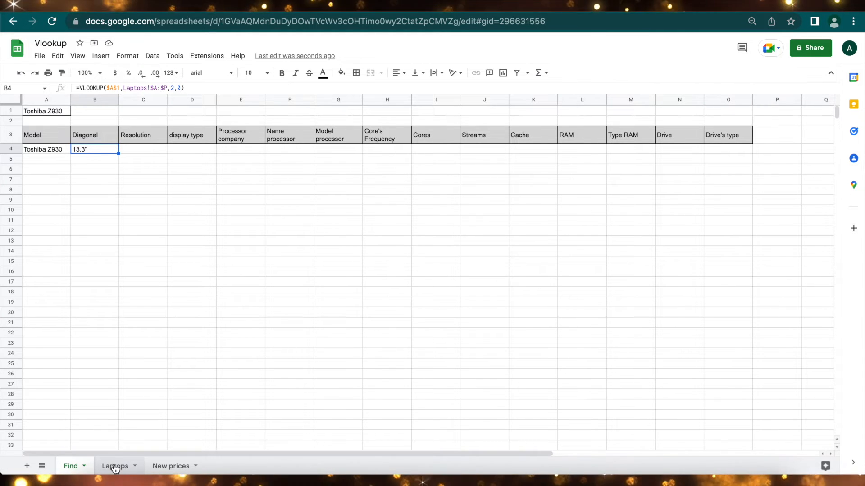
left_click(576, 111)
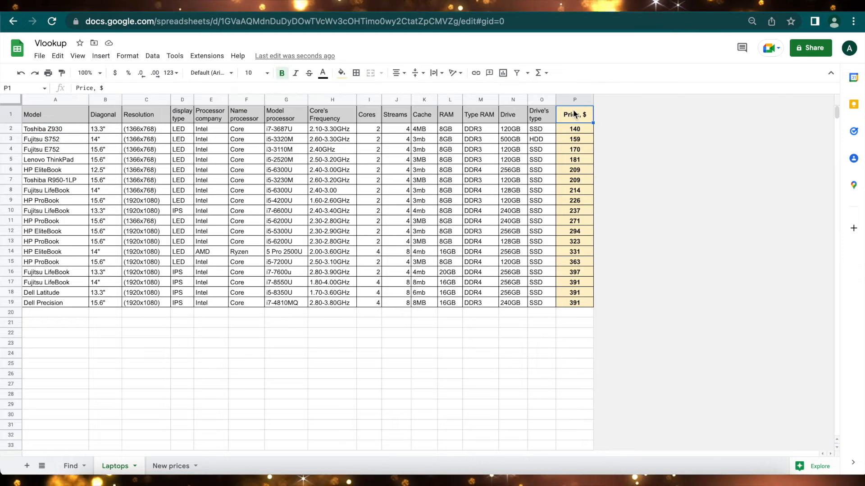
left_click(71, 466)
left_click(775, 135)
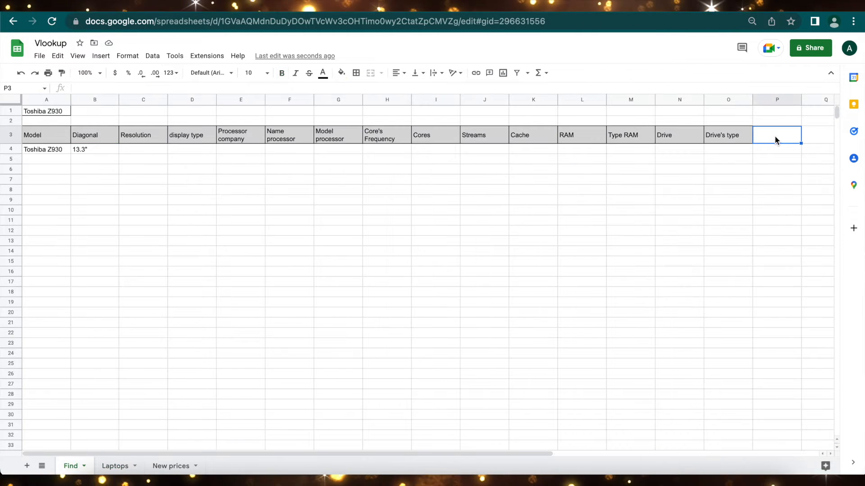
type("Price, $")
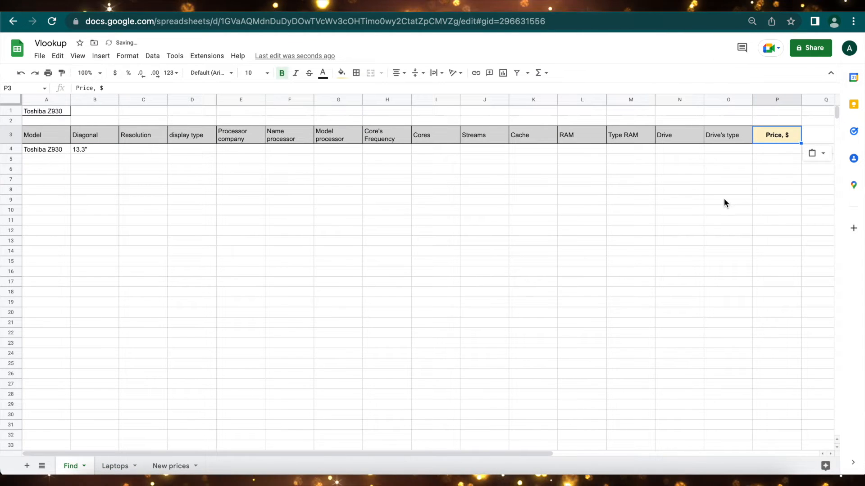
Fill the B4 formula across to P4 and set the column index in C4 to 3.
left_click(110, 150)
left_click_drag(115, 153, 778, 150)
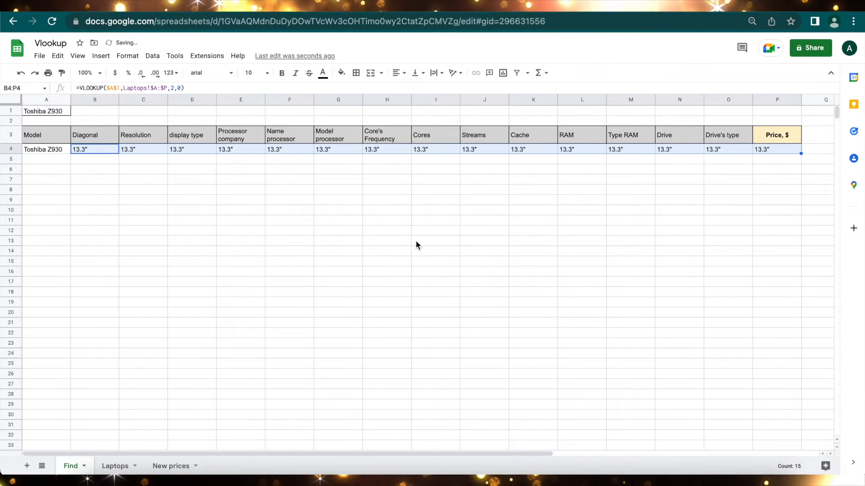
left_click(149, 148)
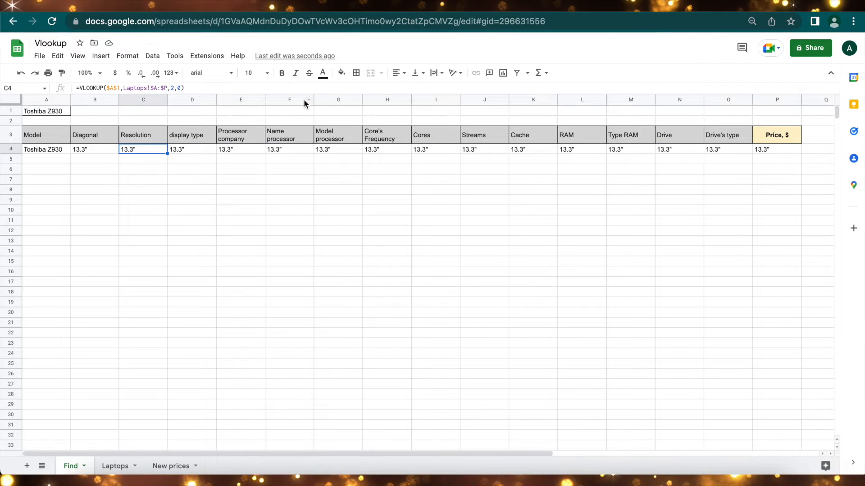
double_click(172, 88)
type("3")
key("Return")
Set the column indexes in the VLOOKUP formulas of D4 through L4 to consecutive numbers from 4 to 12.
left_click(240, 150)
double_click(172, 88)
type("5")
key("Return")
left_click(387, 150)
double_click(173, 89)
type("8")
key("Return")
left_click(485, 150)
Set the column indexes in the VLOOKUP formulas of M4 through P4 to 13 through 16.
left_click(630, 150)
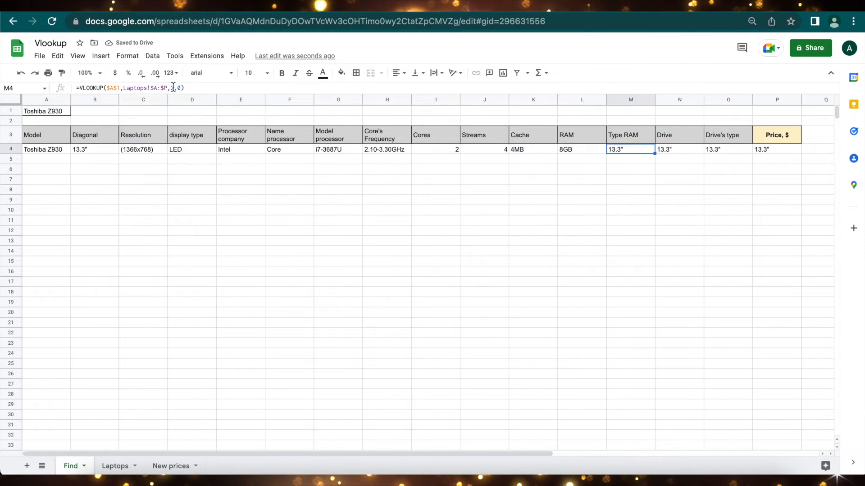
double_click(173, 88)
type("16")
key("Return")
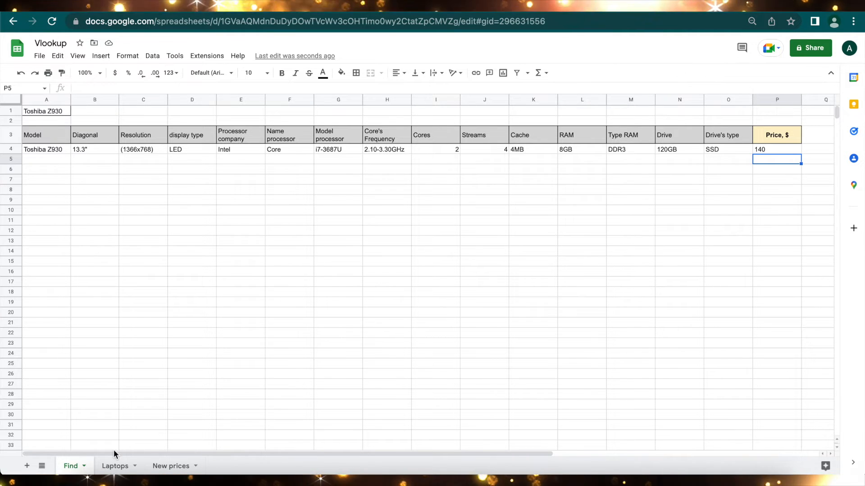
Copy the model Fujitsu S752 from the Laptops sheet into search cell A1 of the Find sheet.
left_click(112, 468)
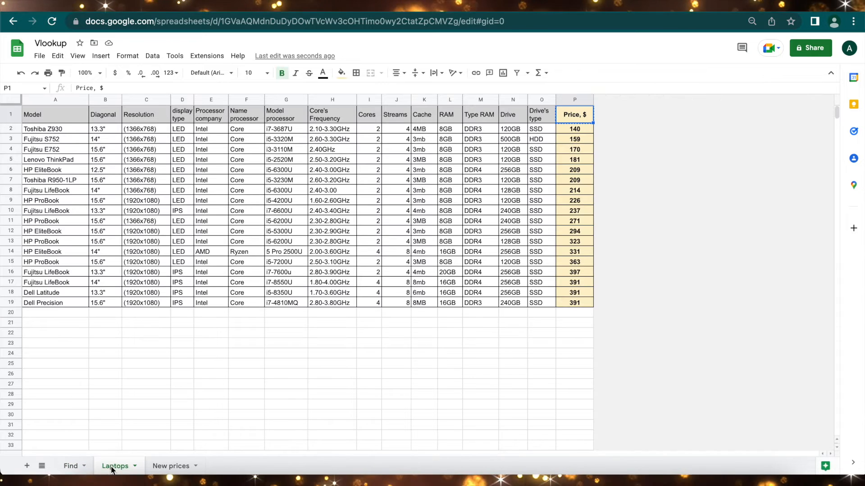
left_click(65, 139)
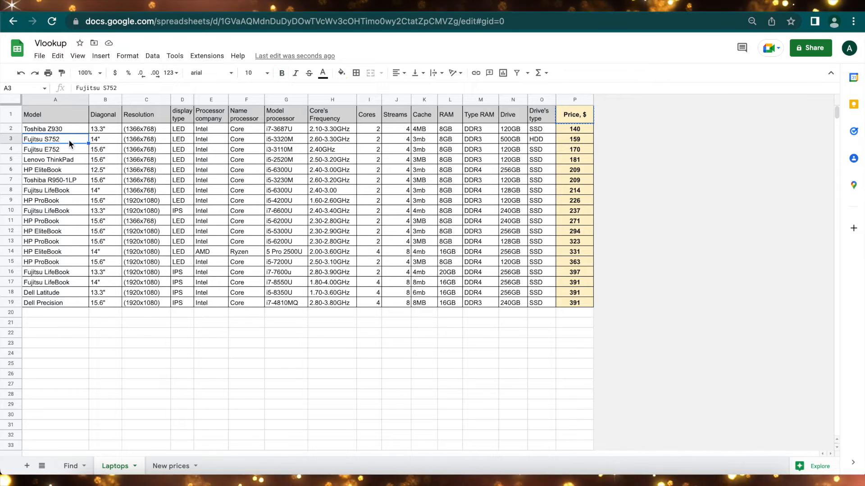
left_click(70, 467)
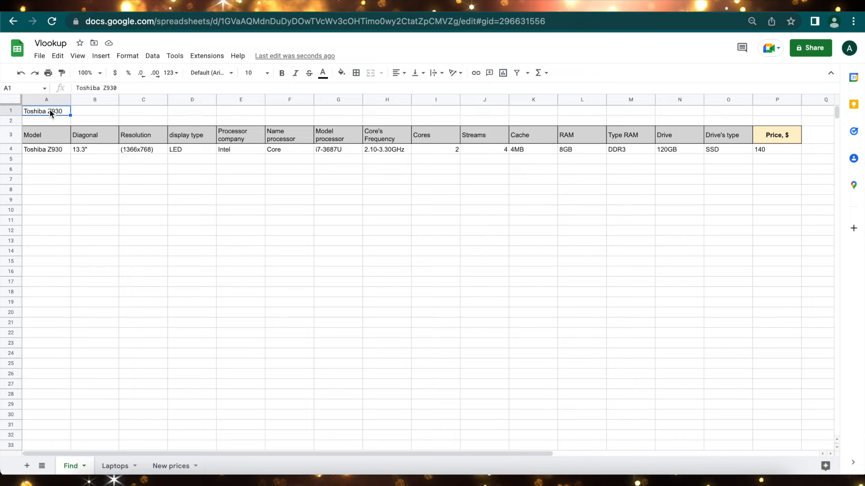
type("Fujitsu S752")
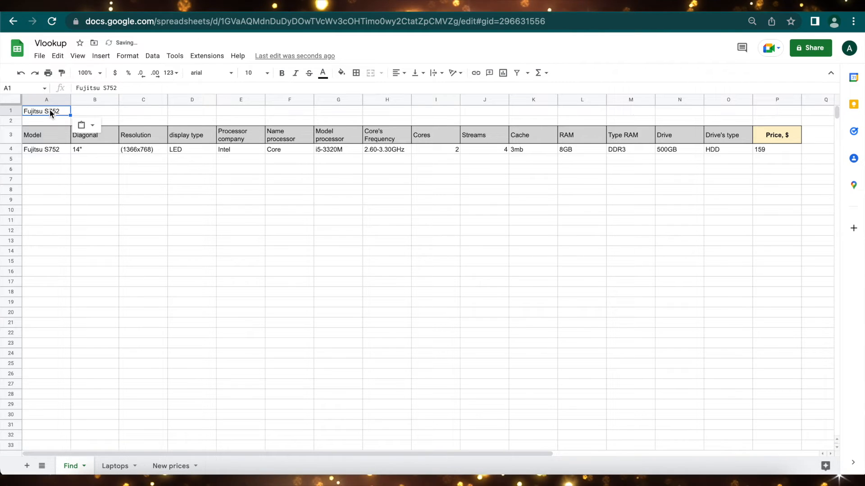
left_click(104, 209)
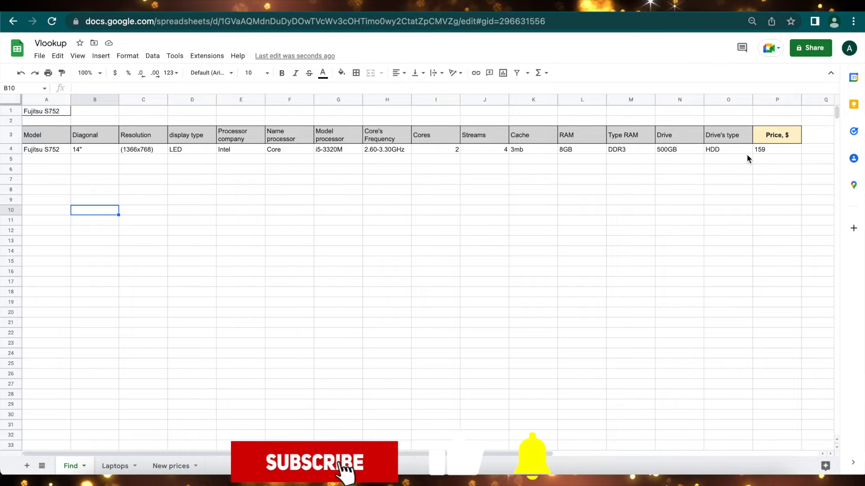
Try to copy the model Fujitsu E752 from the Laptops sheet into A1 of the Find sheet.
left_click(113, 466)
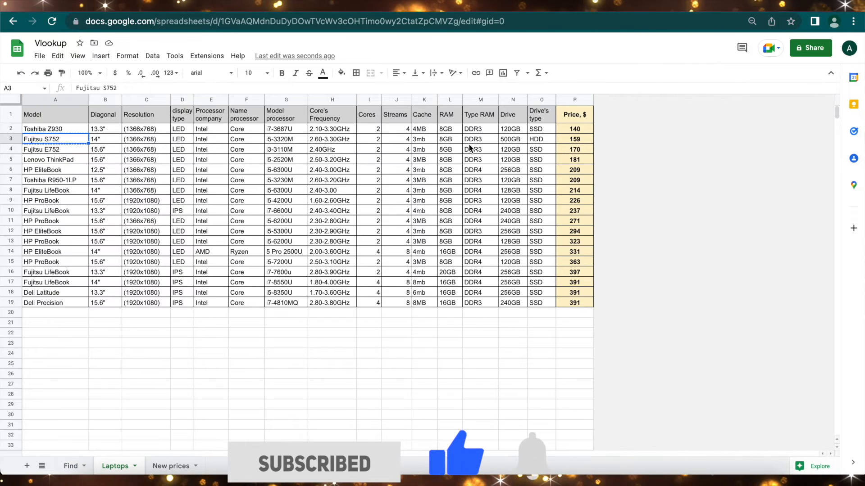
left_click(60, 151)
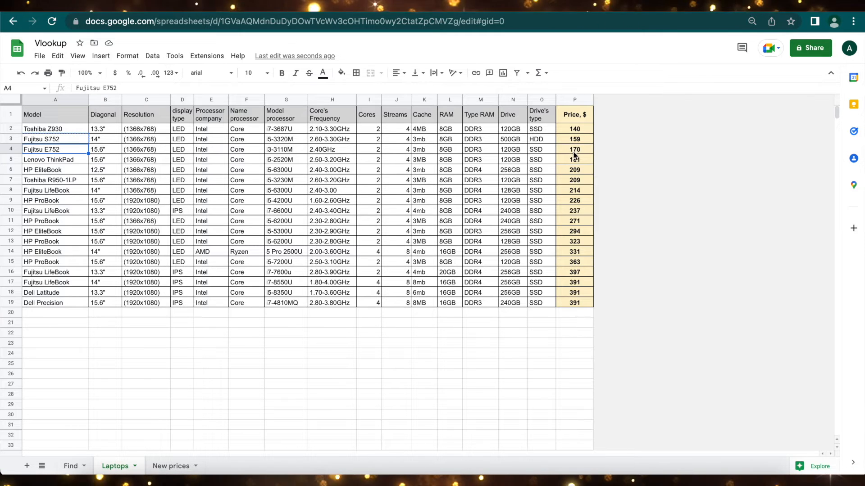
left_click(71, 466)
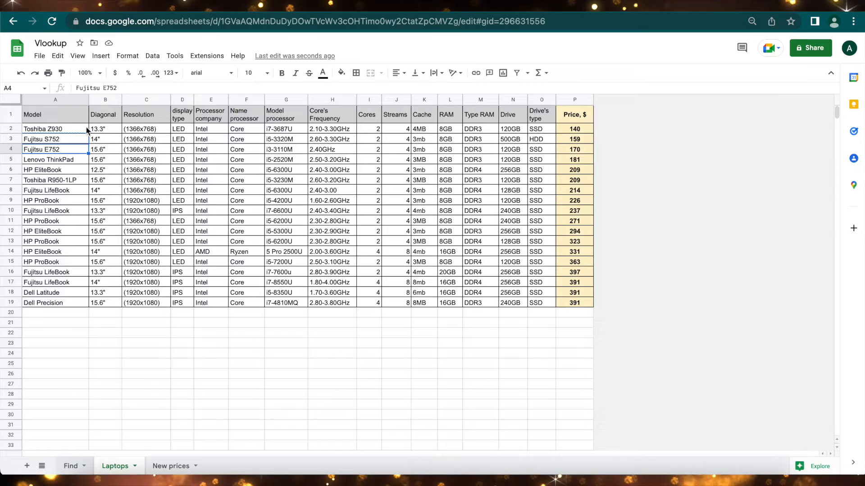
left_click(53, 110)
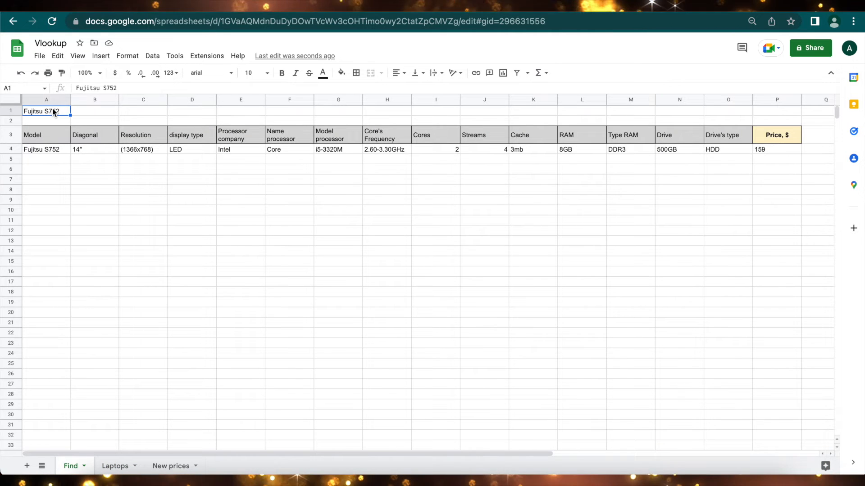
type("Fujitsu S752")
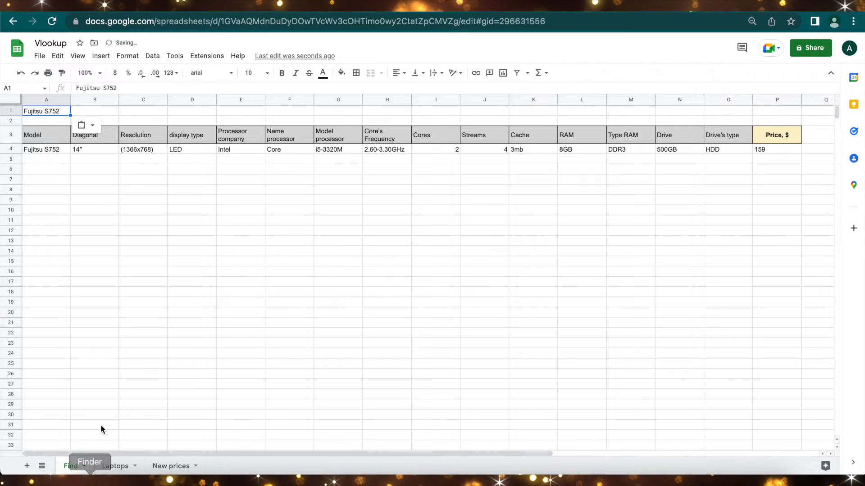
Replace the model in A1 of the Find sheet with Fujitsu E752 from the Laptops sheet.
left_click(115, 466)
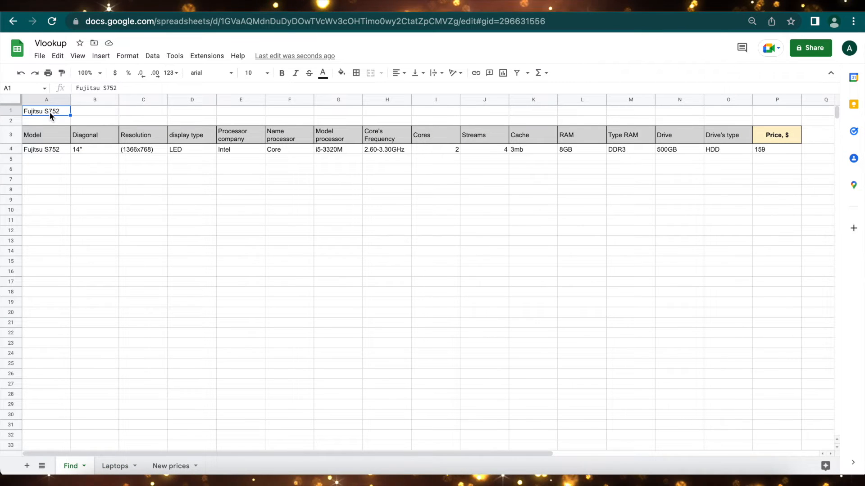
type("Fujitsu E752")
left_click(312, 224)
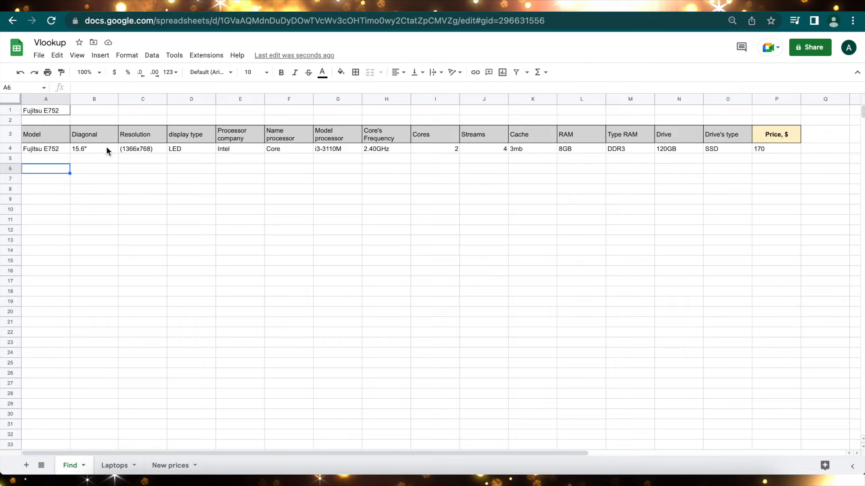
Inspect the column index argument in the VLOOKUP formulas of D4, E4 and F4.
left_click(193, 147)
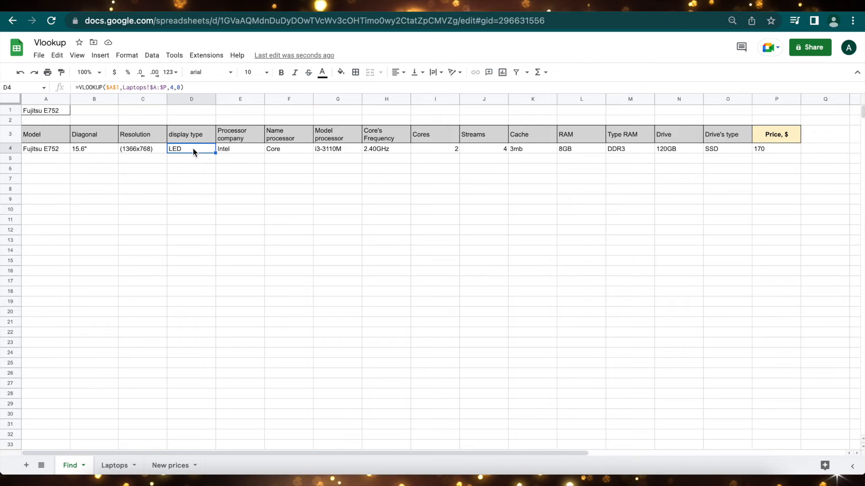
left_click(255, 150)
left_click(288, 150)
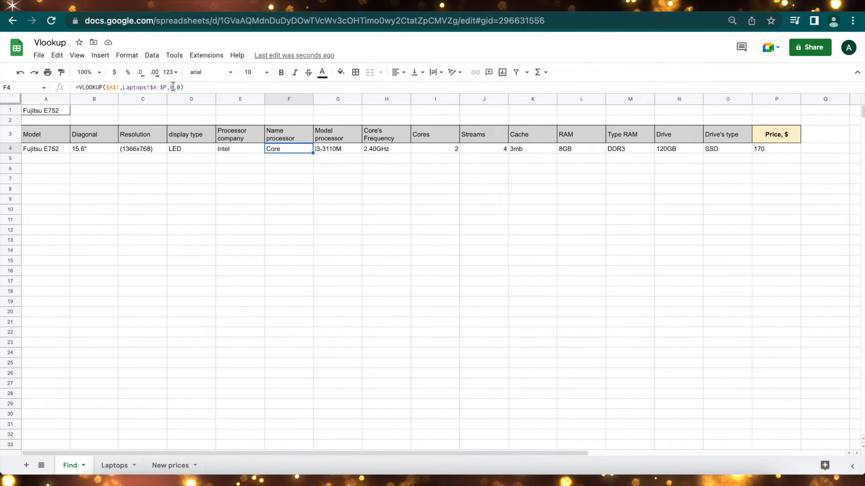
Enter =MATH(A3,Laptops!A1:P1,0) in cell A6 of the Find sheet, taking the range from the Laptops header row.
left_click(62, 170)
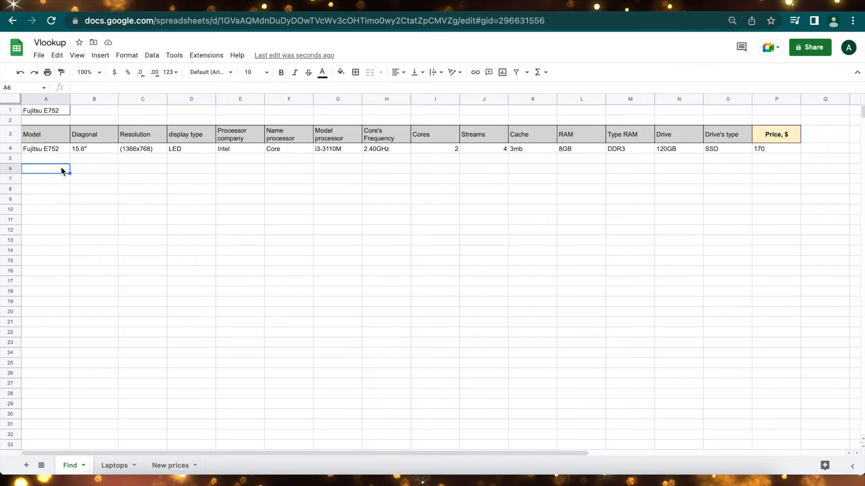
left_click(57, 147)
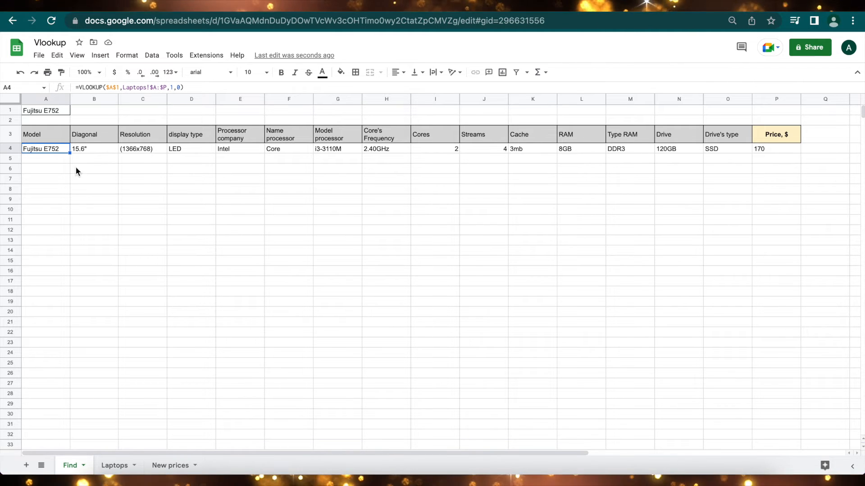
left_click(58, 170)
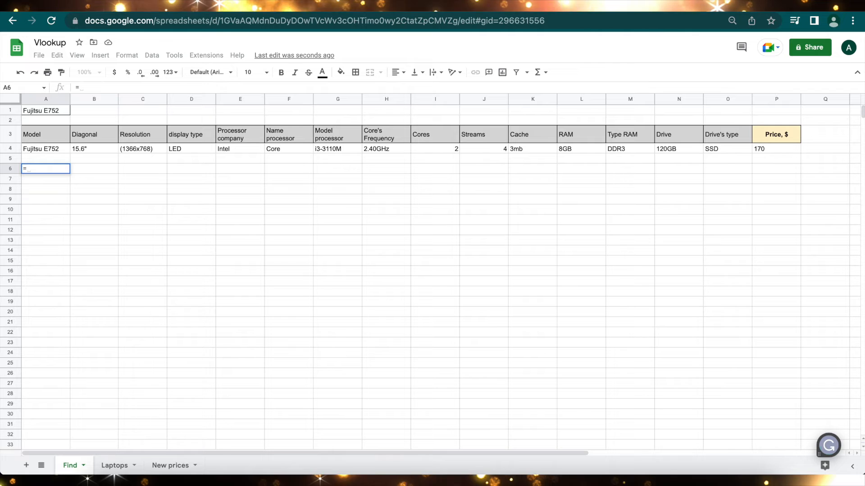
type("=MATH")
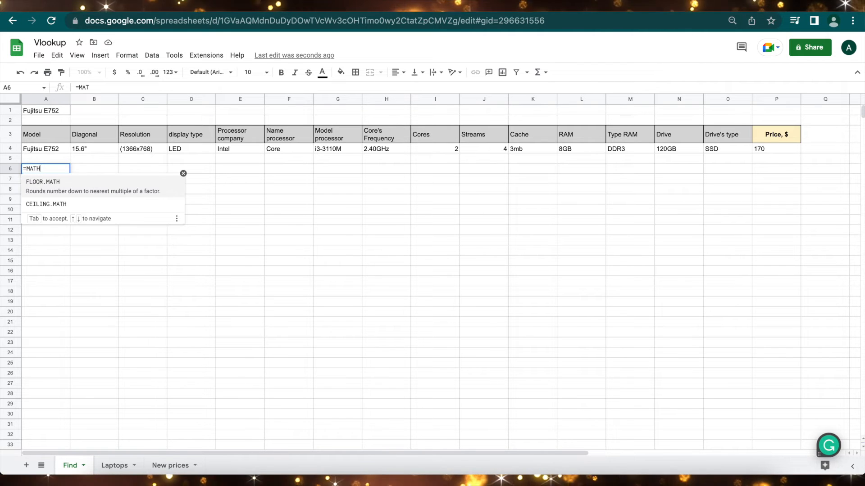
type("(")
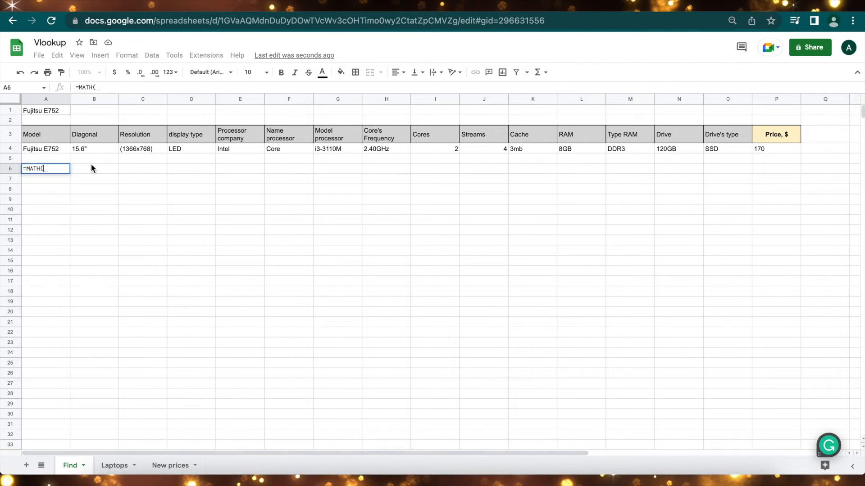
left_click(46, 134)
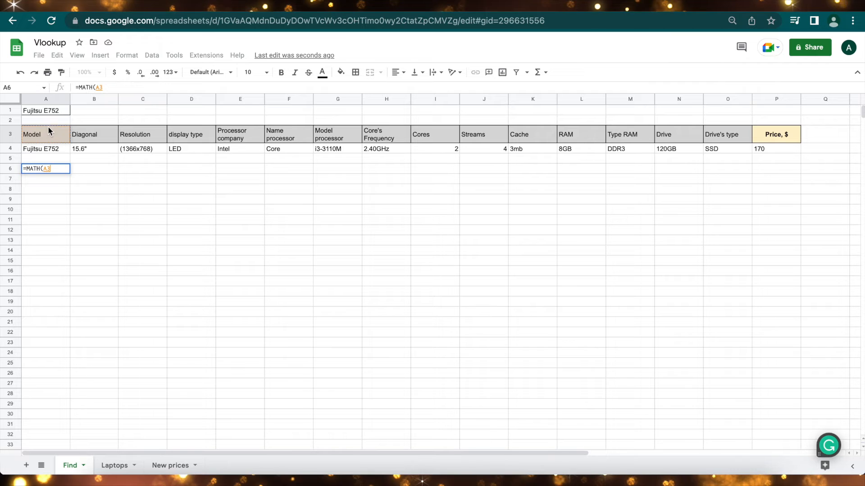
type(",")
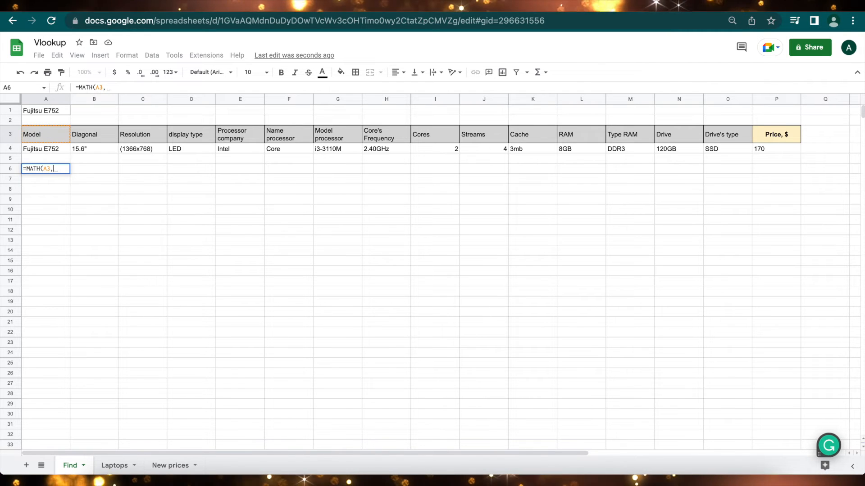
left_click(114, 467)
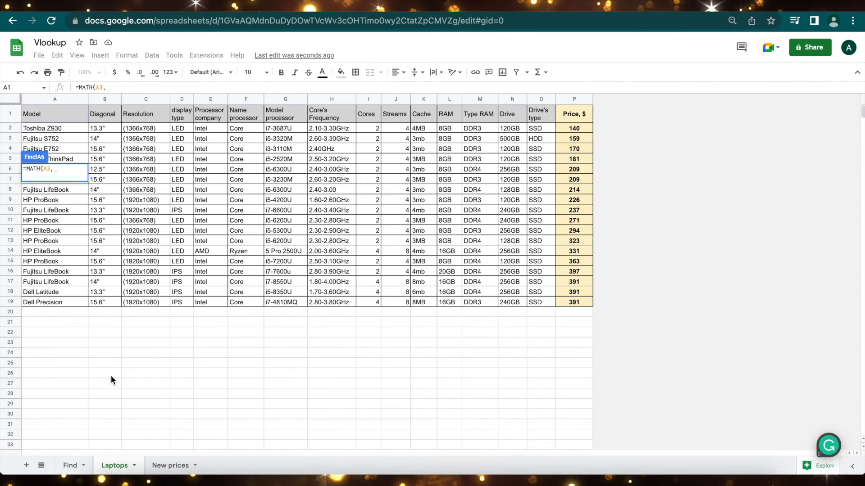
left_click_drag(69, 114, 575, 117)
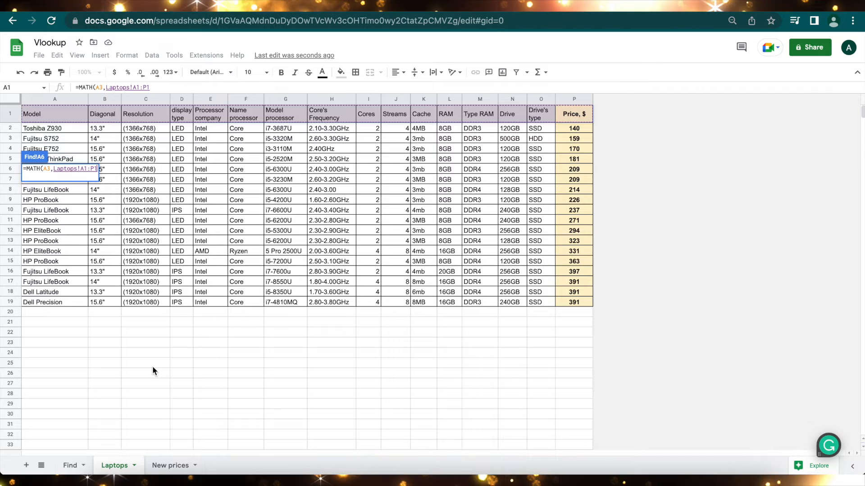
type(",")
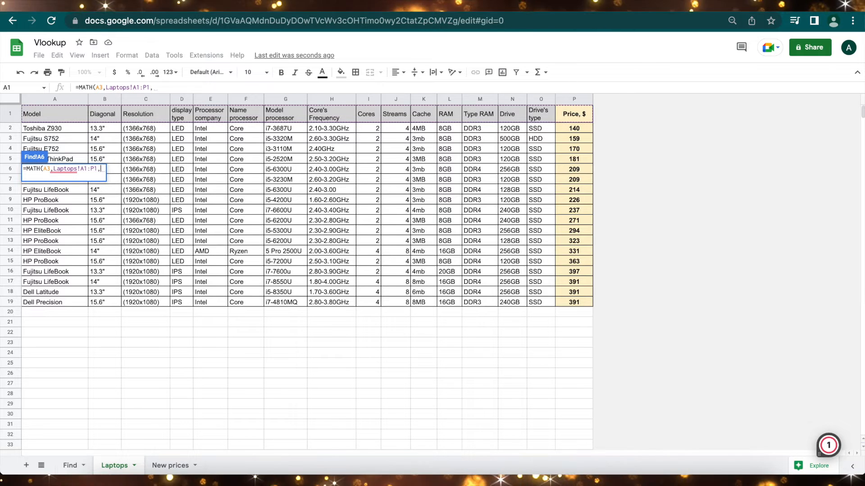
type("0")
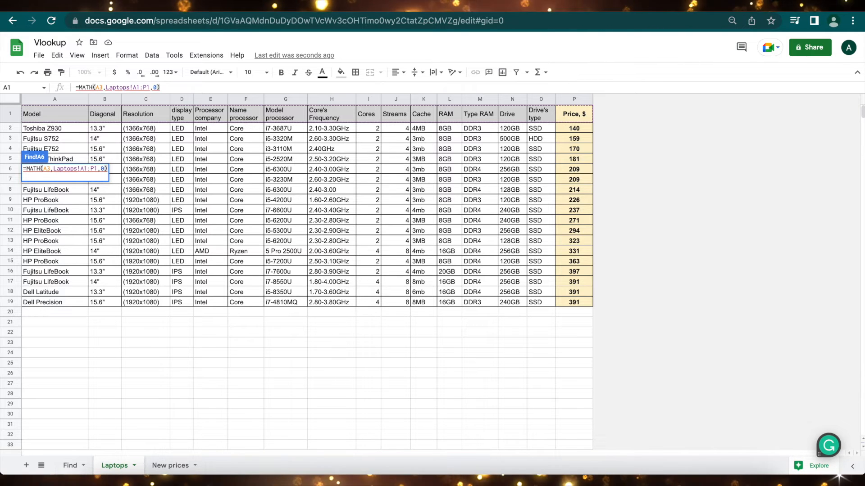
key("Return")
Correct the function name in A6's formula to MATCH.
left_click(85, 86)
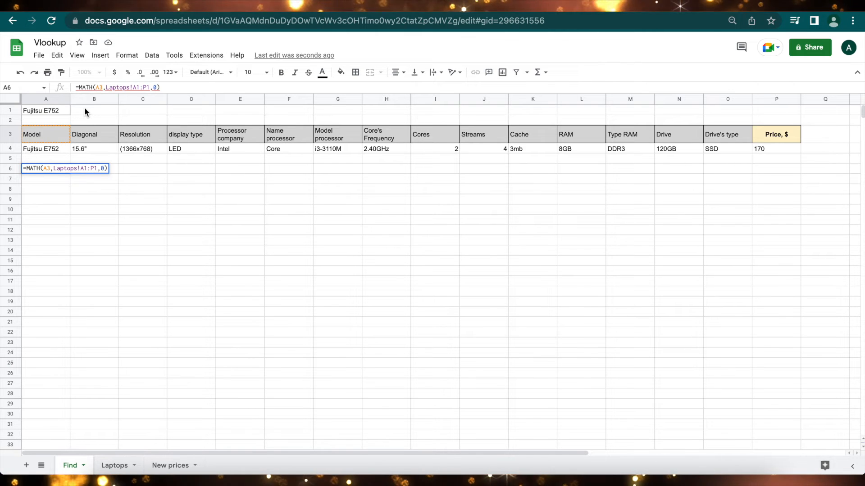
type("C")
key("BackSpace")
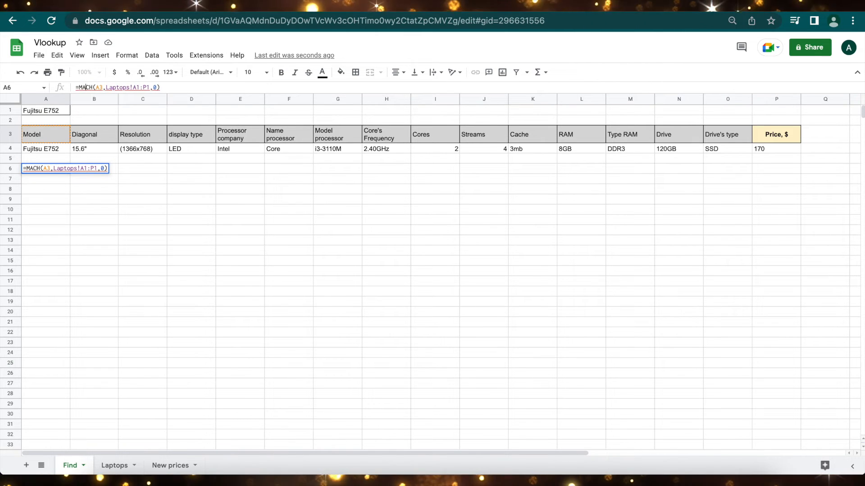
type("T")
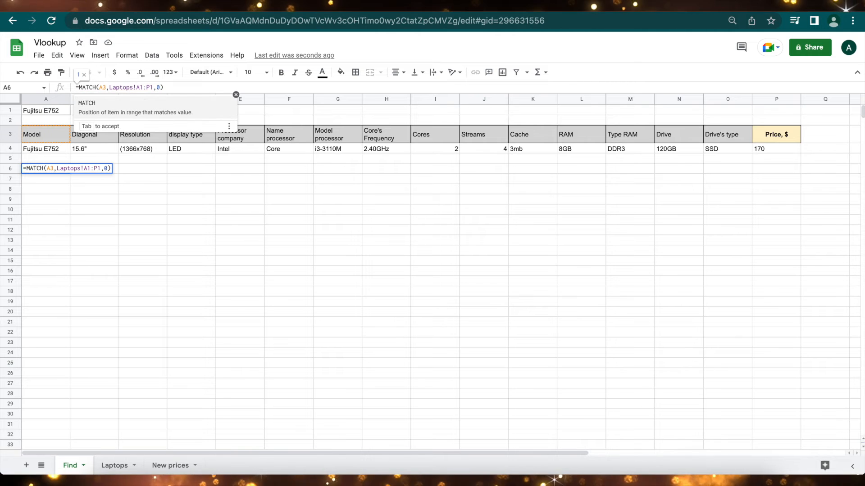
key("Return")
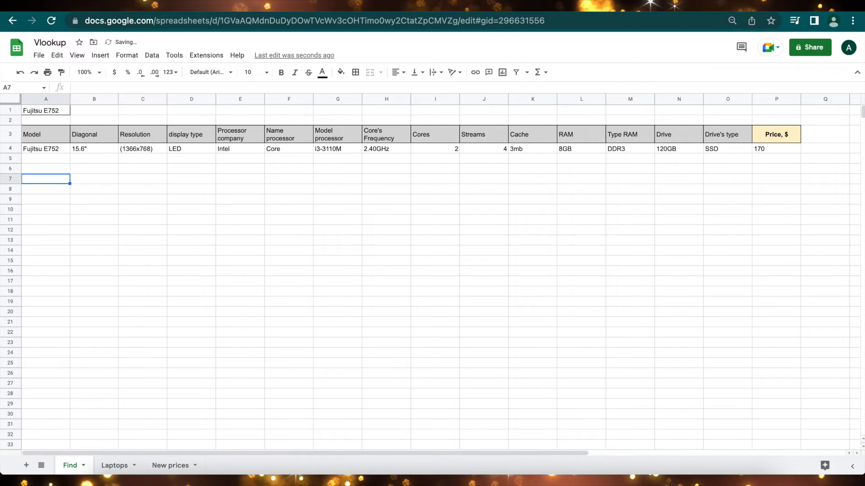
key("Up")
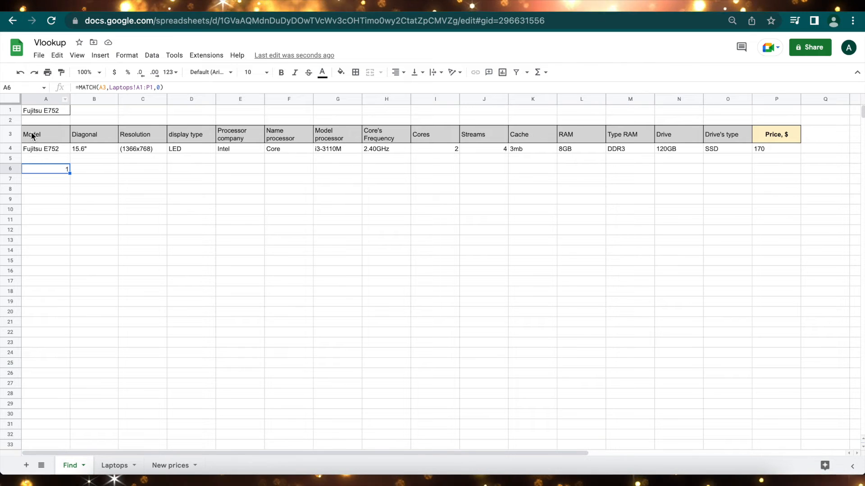
Make the header range in A6's MATCH formula absolute as Laptops!$A$1:$P$1.
left_click(140, 87)
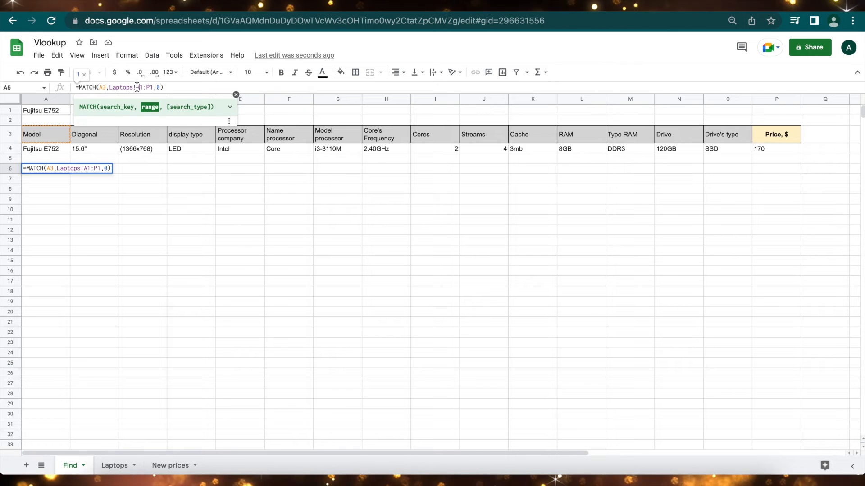
key("F4")
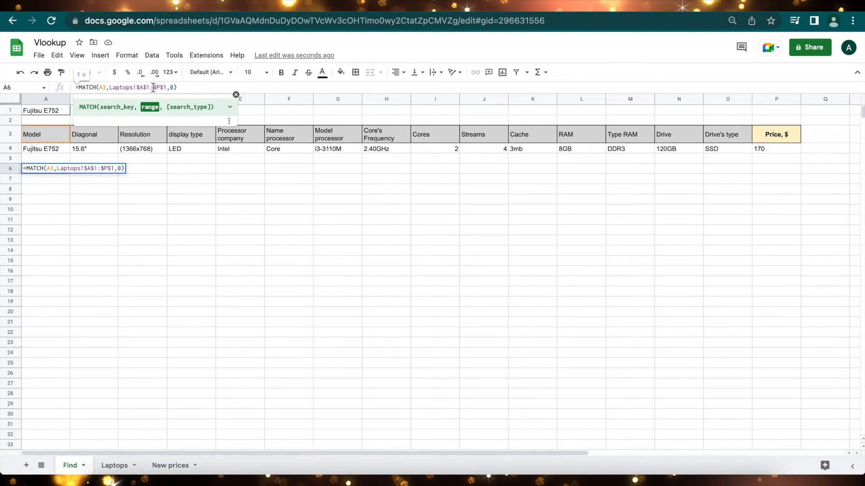
key("Return")
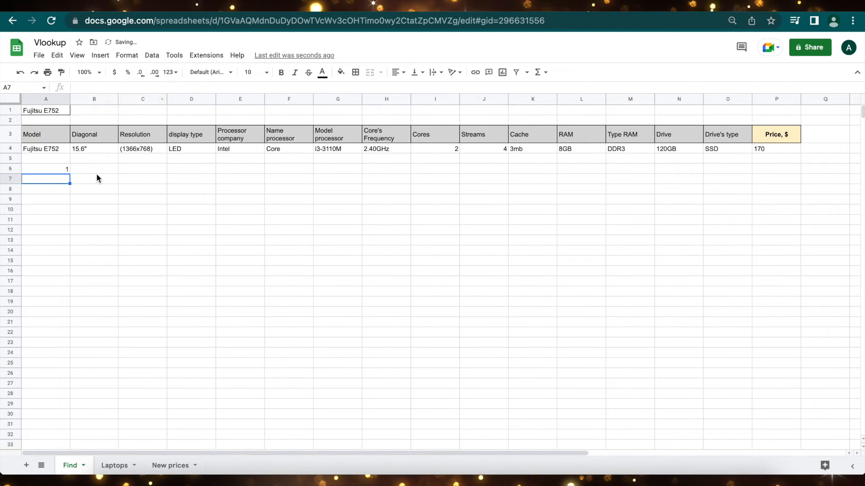
Try filling A6's MATCH formula across row 6 to P6, checking the search key in B6, and undo both fills.
left_click(45, 166)
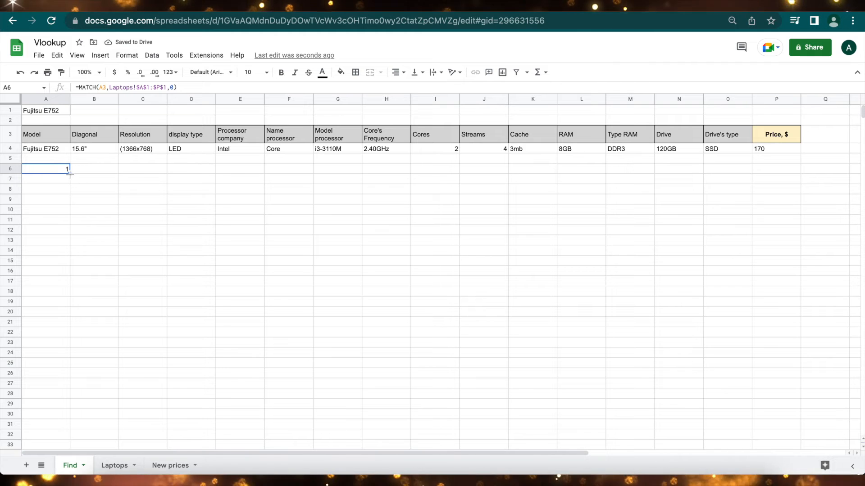
left_click_drag(75, 174, 100, 167)
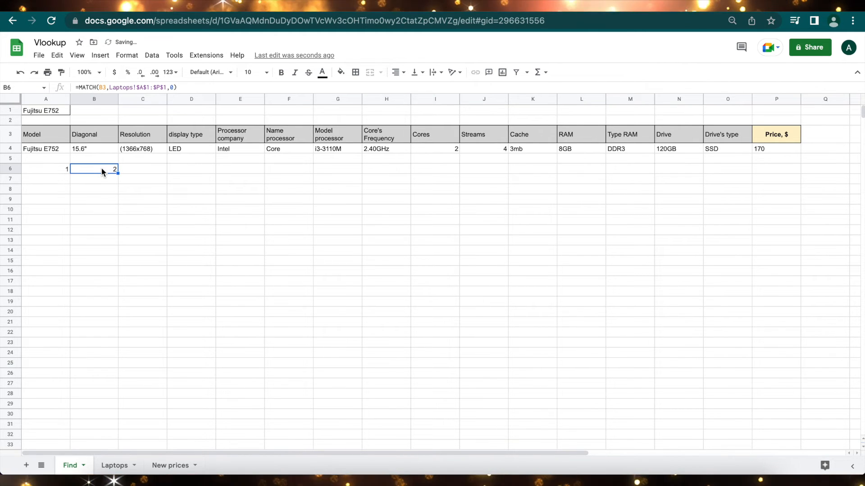
double_click(101, 87)
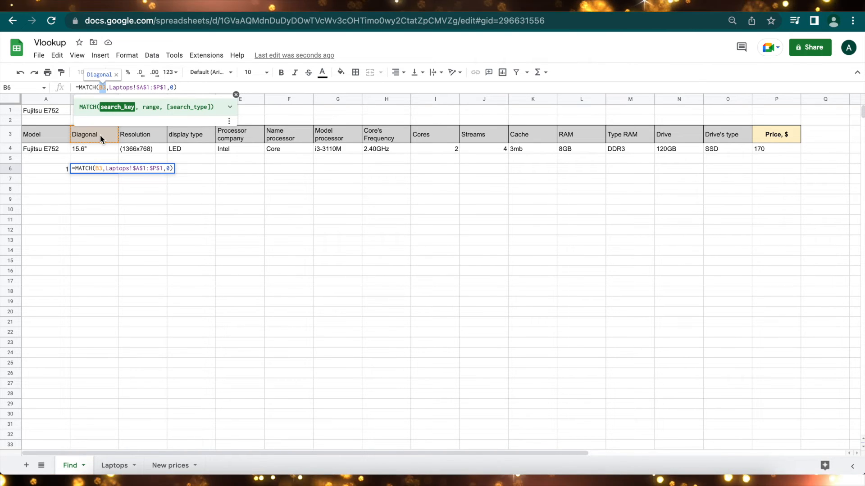
left_click(110, 204)
left_click(114, 169)
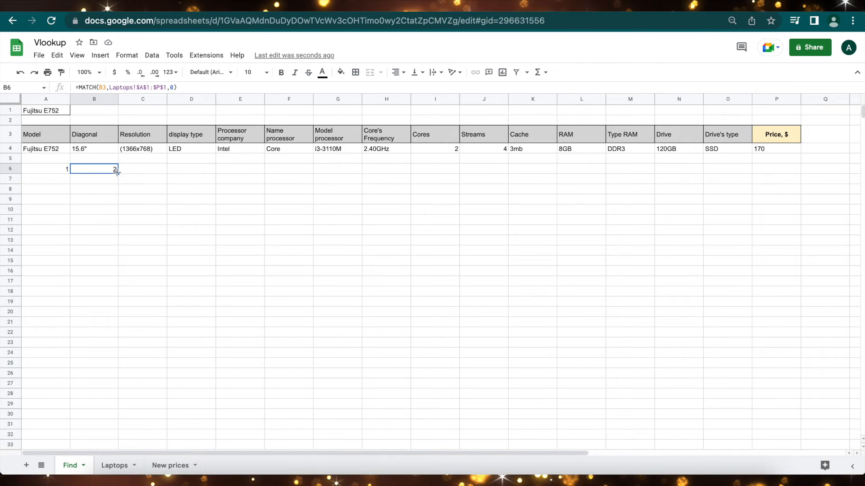
left_click_drag(118, 172, 789, 176)
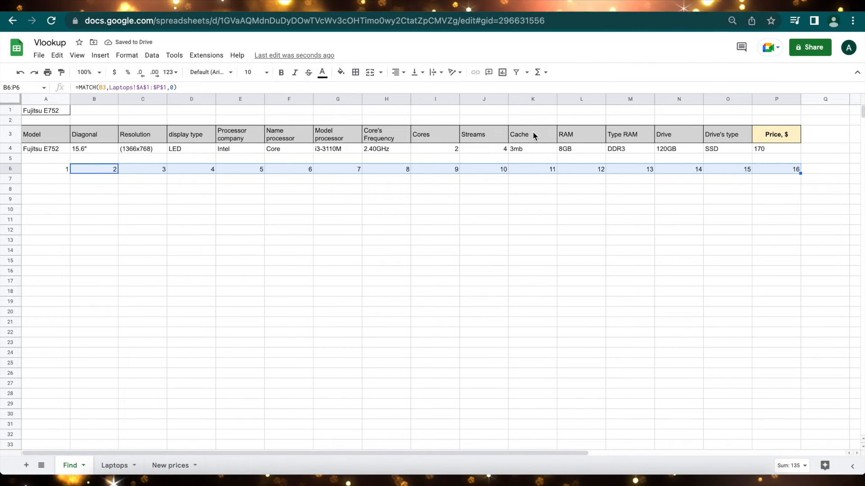
left_click(622, 230)
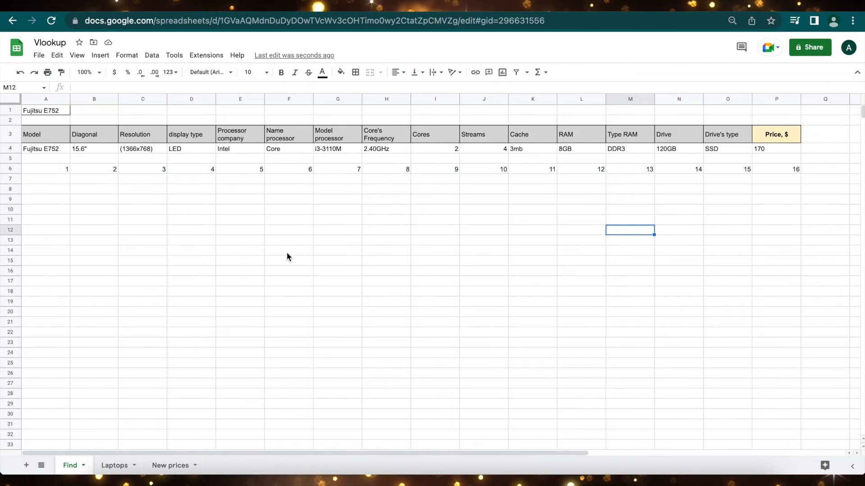
key("super+z")
key("super+z")
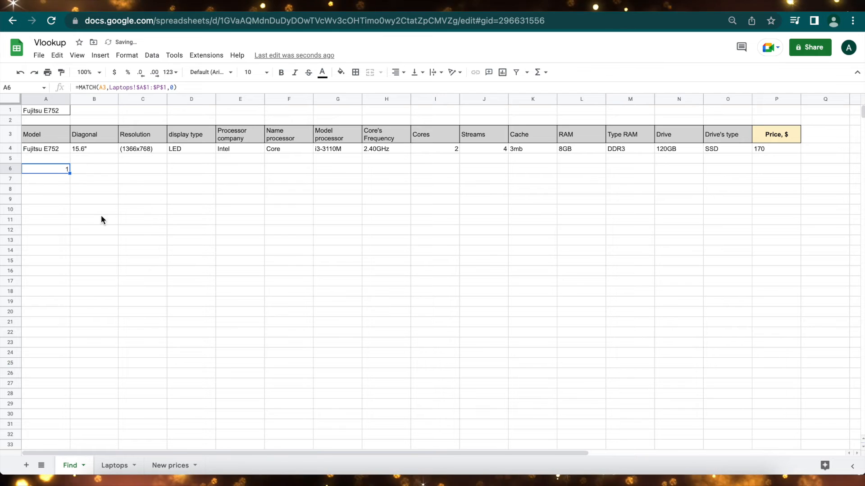
Replace the column index in A4's VLOOKUP formula with MATCH(A3,Laptops!$A$1:$P$1,0) copied from A6.
left_click(188, 85)
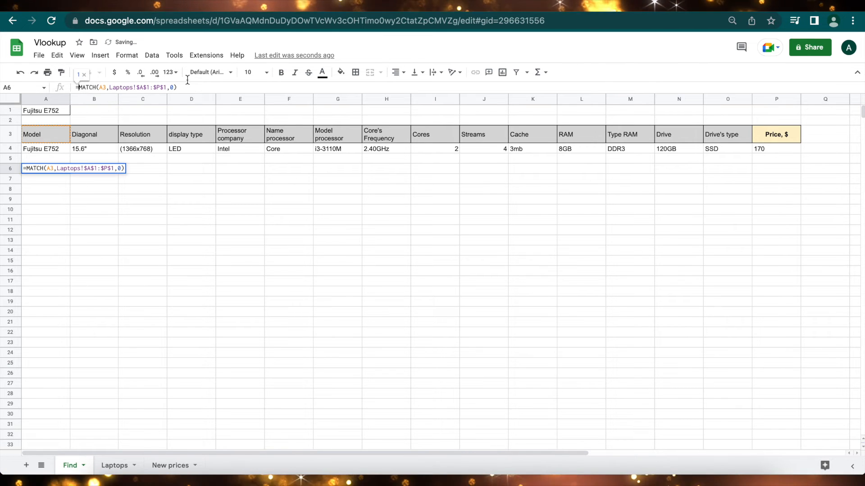
left_click_drag(77, 87, 185, 85)
key("ctrl+c")
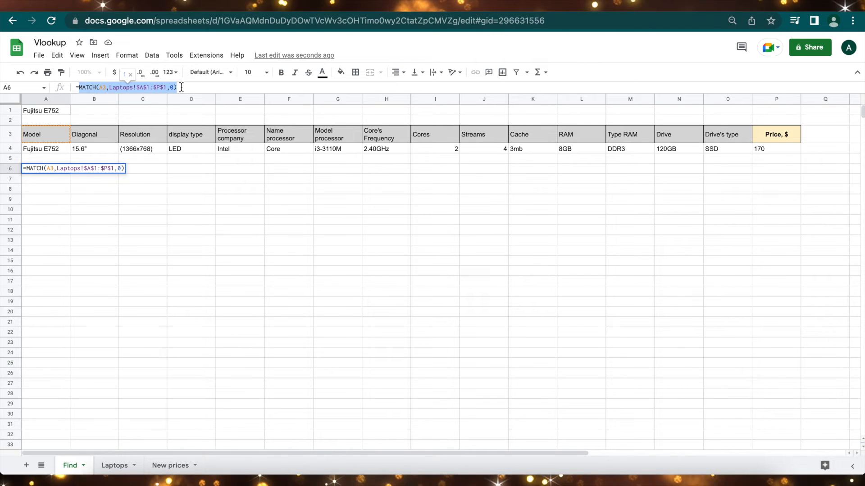
key("Return")
left_click(44, 147)
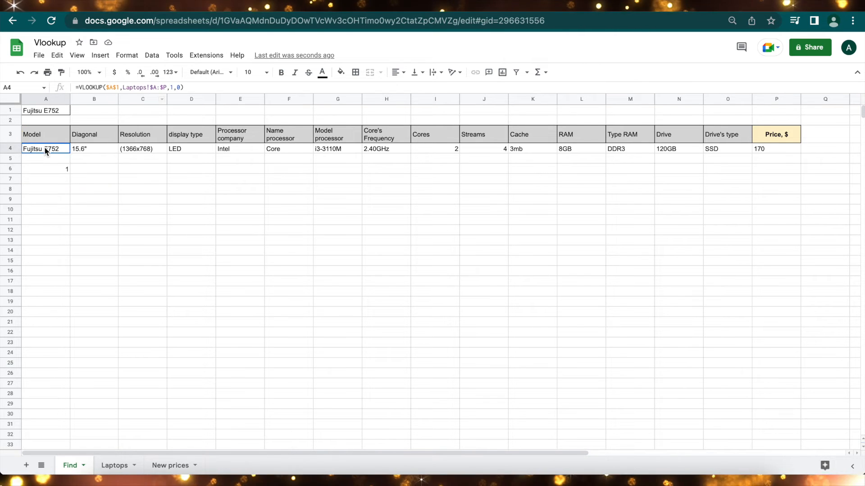
double_click(171, 86)
key("ctrl+v")
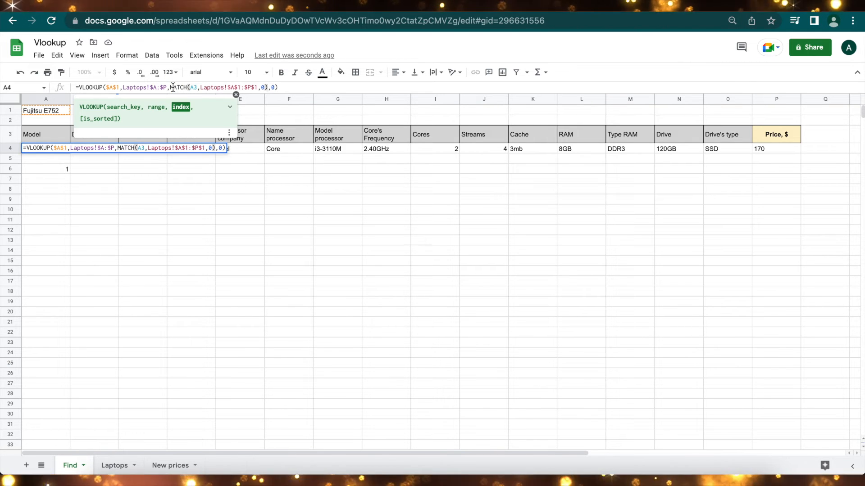
key("Return")
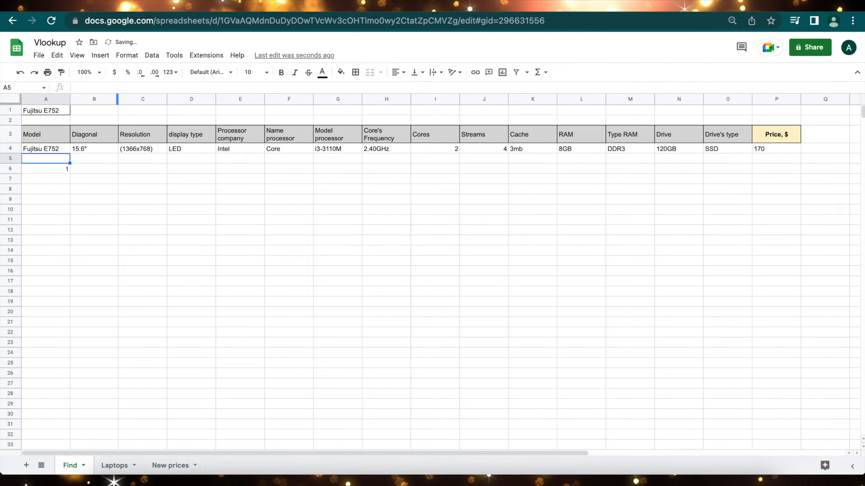
Fill A4's VLOOKUP formula across row 4 to P4 and clear the helper formula from A6.
left_click(51, 150)
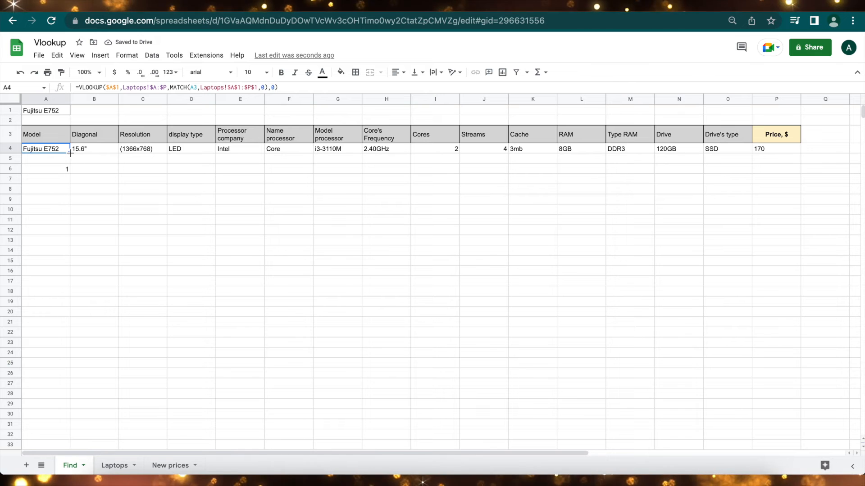
left_click_drag(70, 153, 782, 150)
left_click(154, 150)
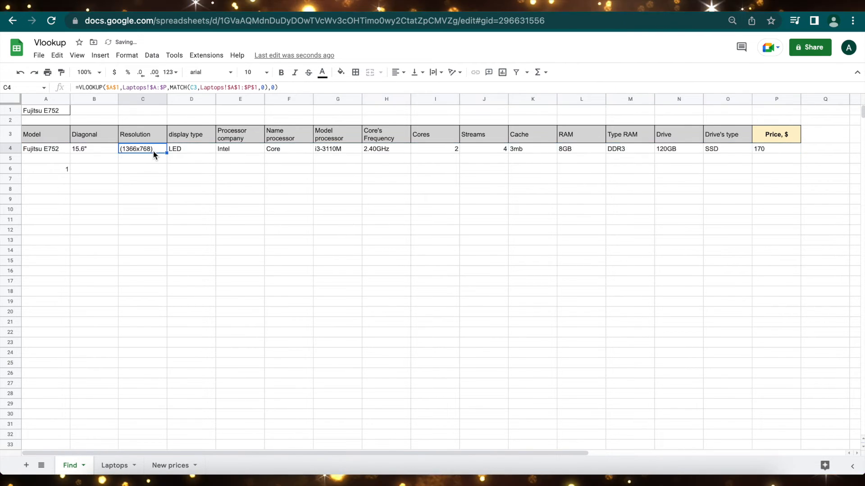
left_click(199, 149)
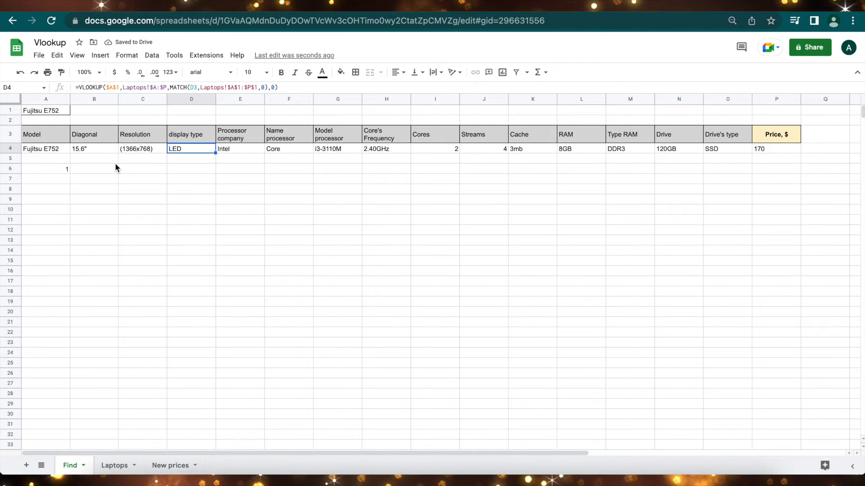
left_click(69, 170)
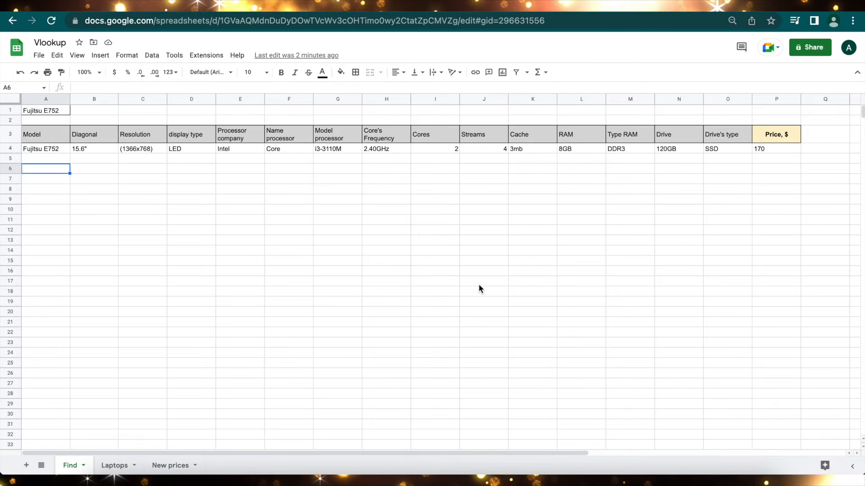
Review the models and prices listed on the New prices sheet, then return to the Find sheet.
left_click(165, 466)
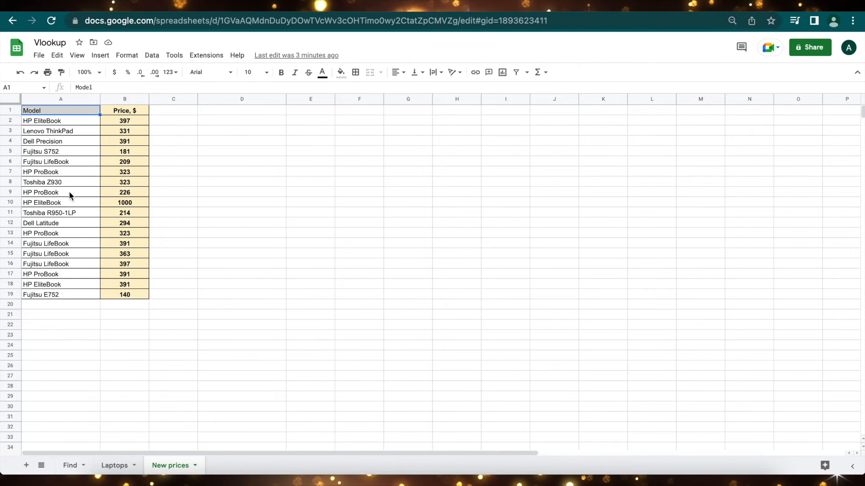
left_click(54, 121)
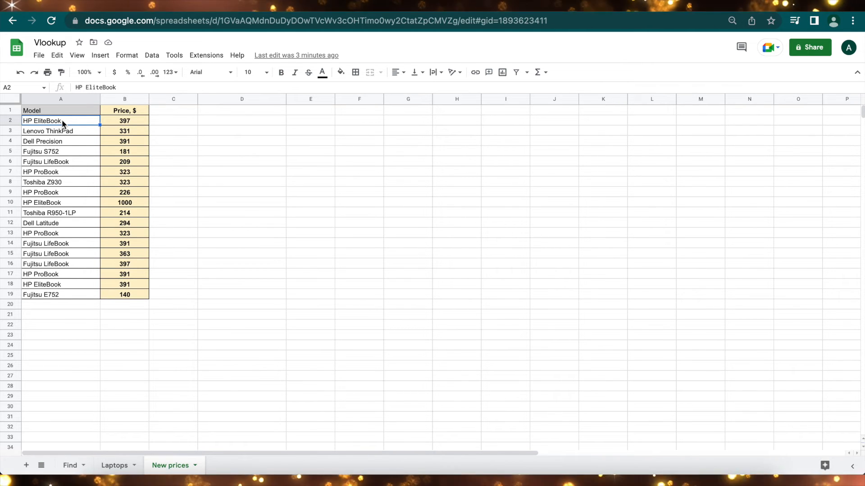
left_click(112, 121)
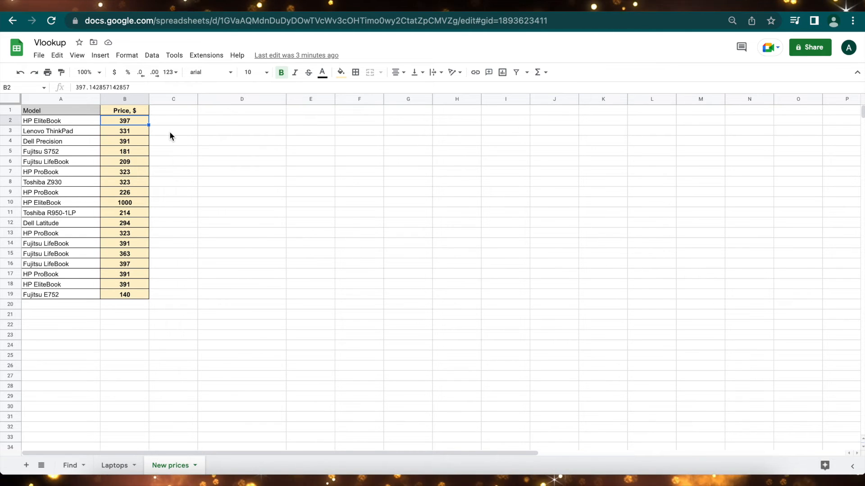
left_click(69, 465)
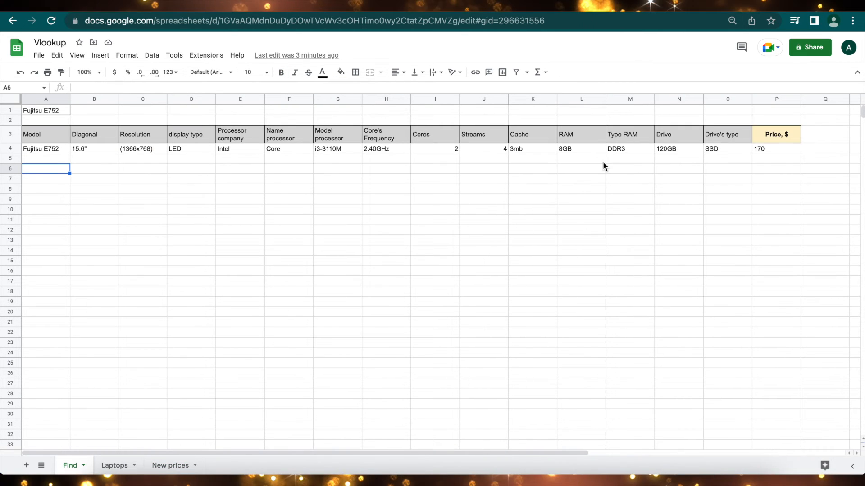
Clear the old prices in P2:P19 on the Laptops sheet.
left_click(109, 465)
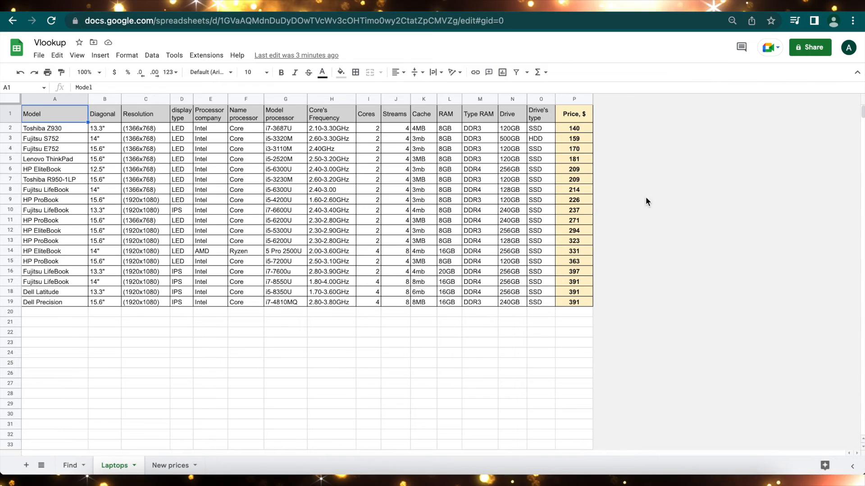
left_click_drag(577, 128, 580, 299)
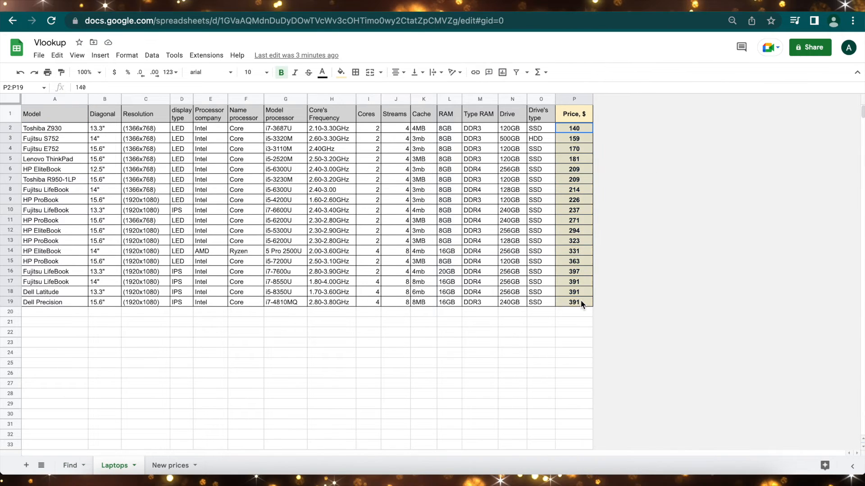
key("Delete")
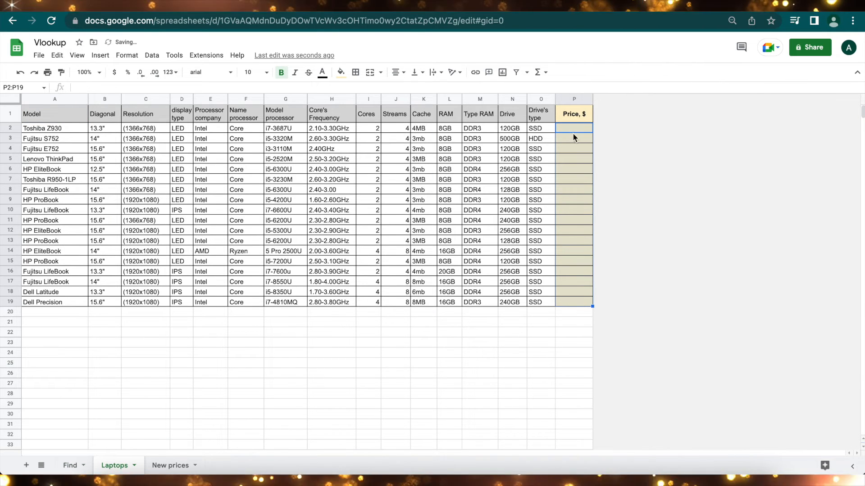
Start a VLOOKUP formula in P2 of the Laptops sheet with search key A2 and range 'New prices'!A2:B19.
left_click(574, 129)
type("=")
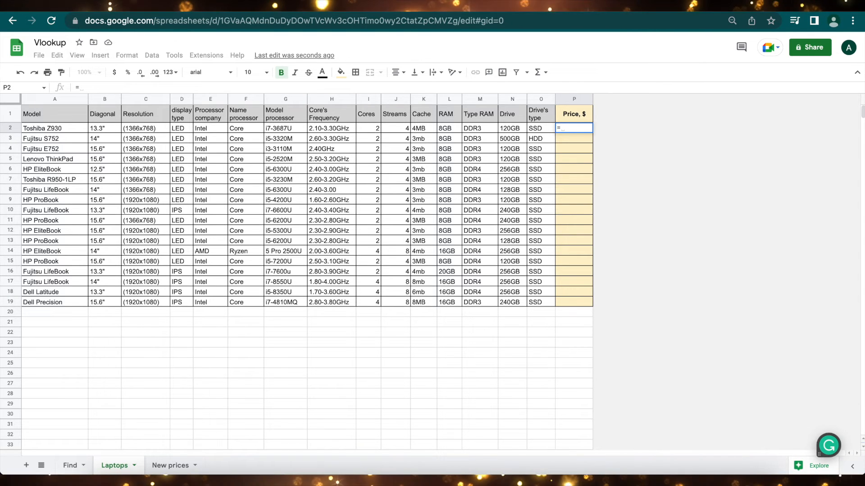
type("vlookup(")
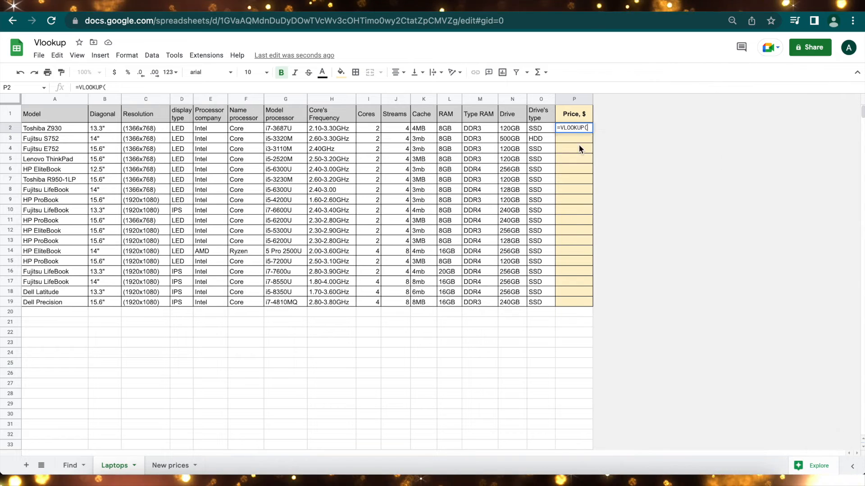
left_click(51, 128)
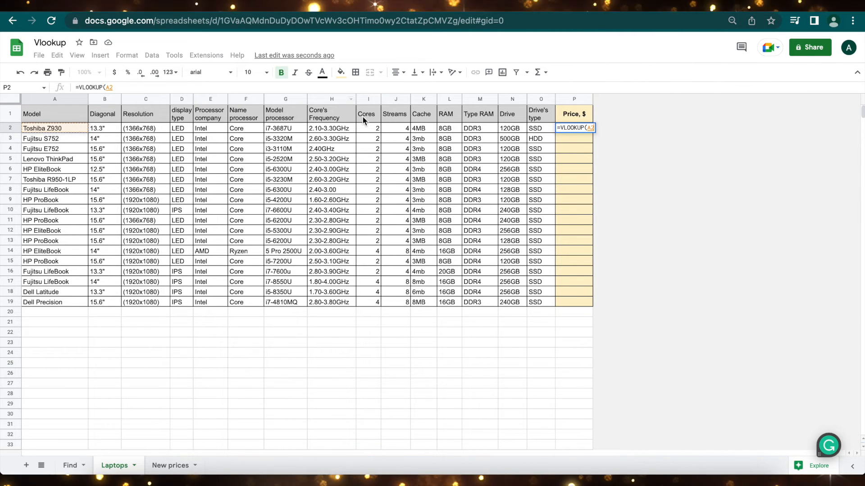
type(",")
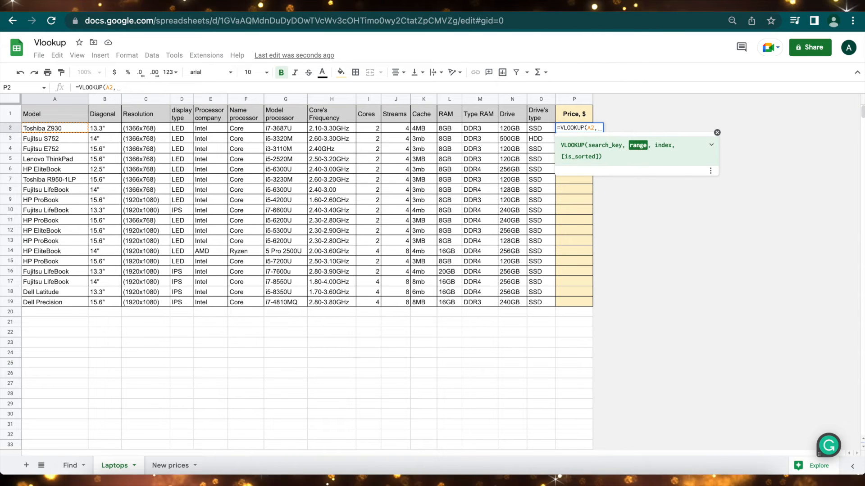
left_click(170, 466)
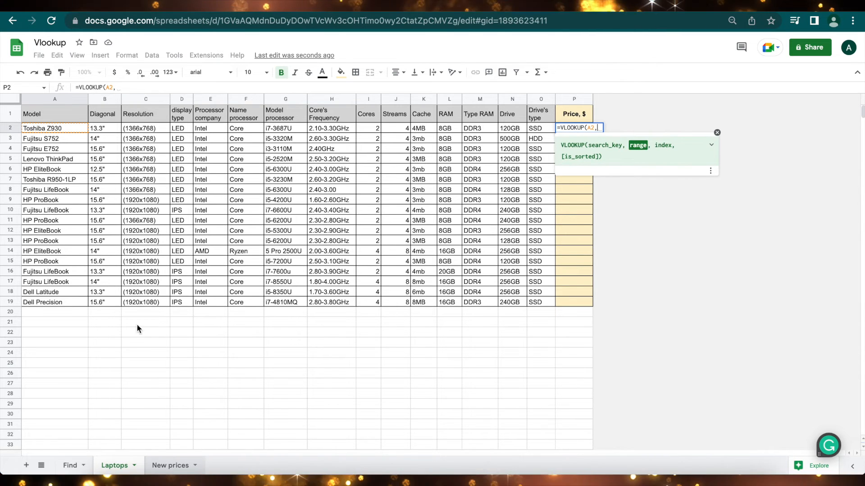
left_click_drag(89, 119, 127, 296)
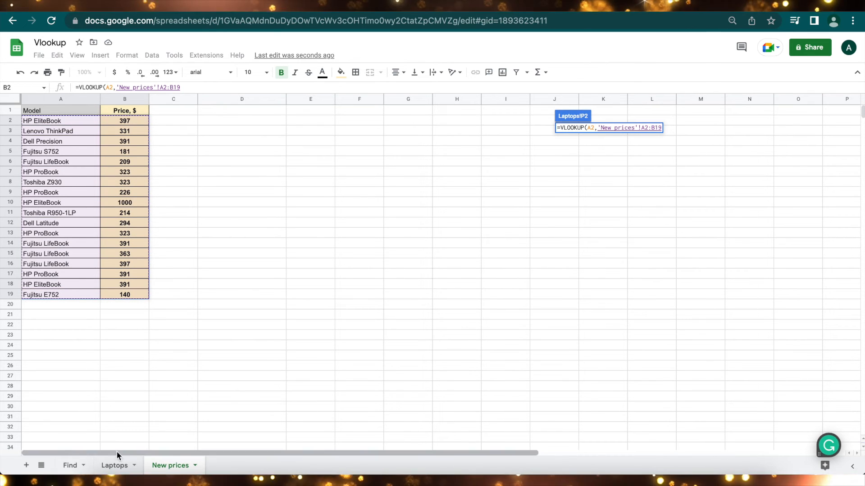
Complete P2's VLOOKUP formula with column index 2 and exact match 0.
left_click(111, 467)
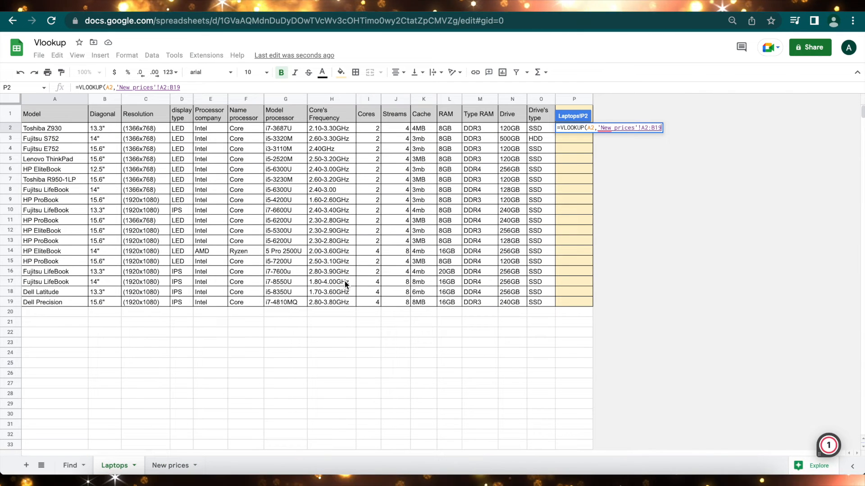
type(",")
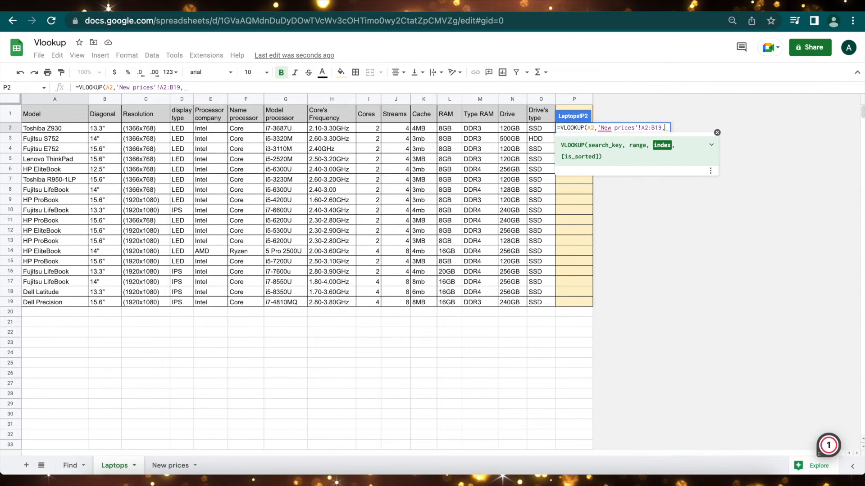
left_click(171, 465)
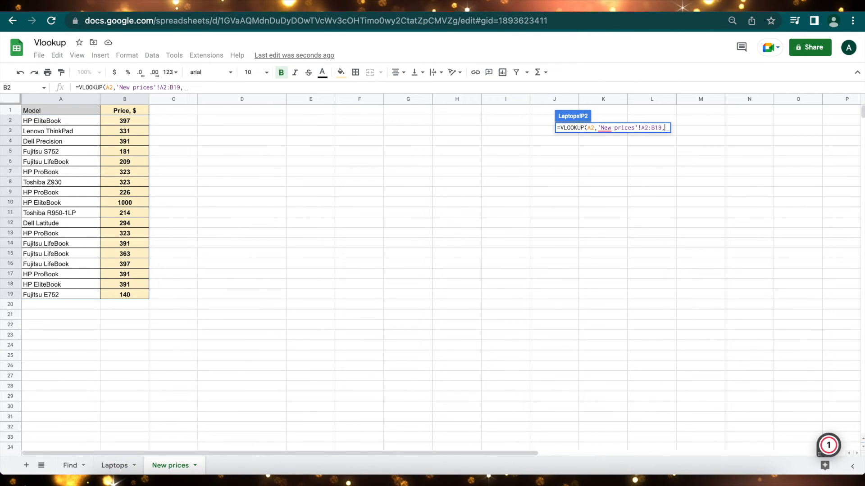
type("2")
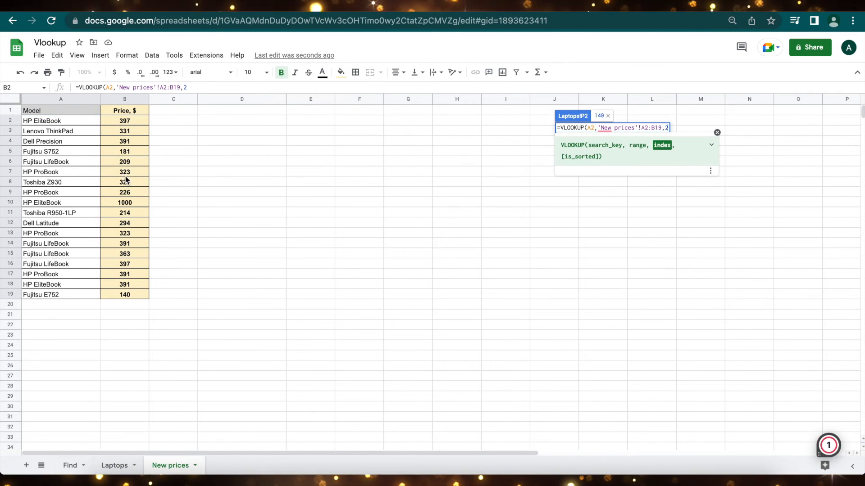
type(",")
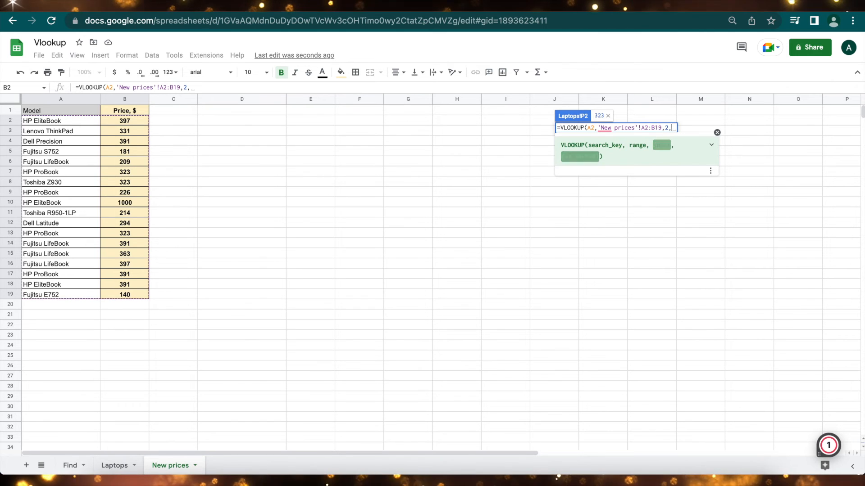
type("0)")
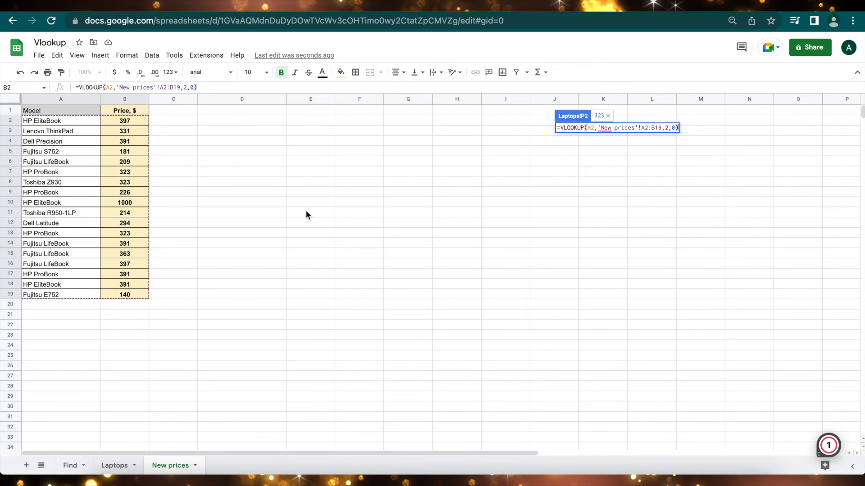
key("Return")
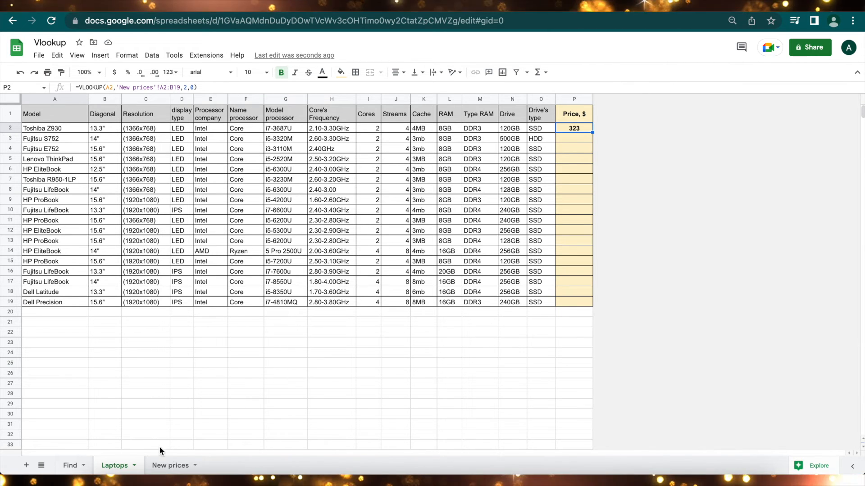
Check the Toshiba Z930 price on the New prices sheet.
left_click(170, 466)
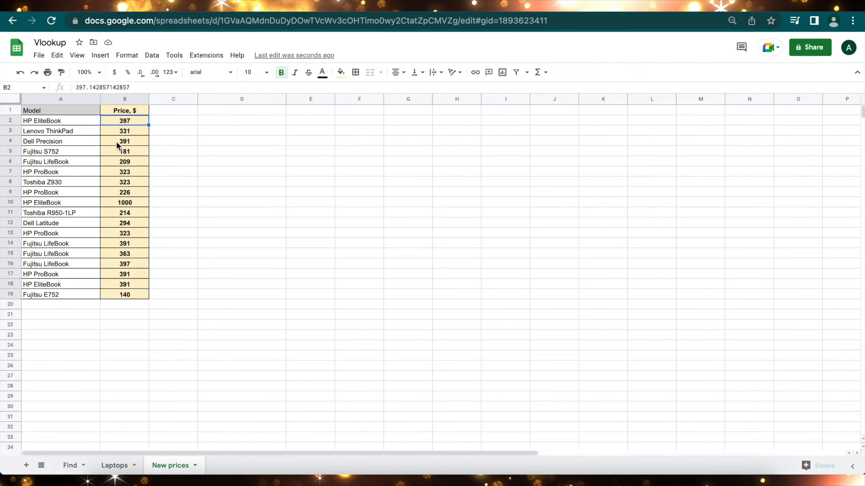
left_click(58, 181)
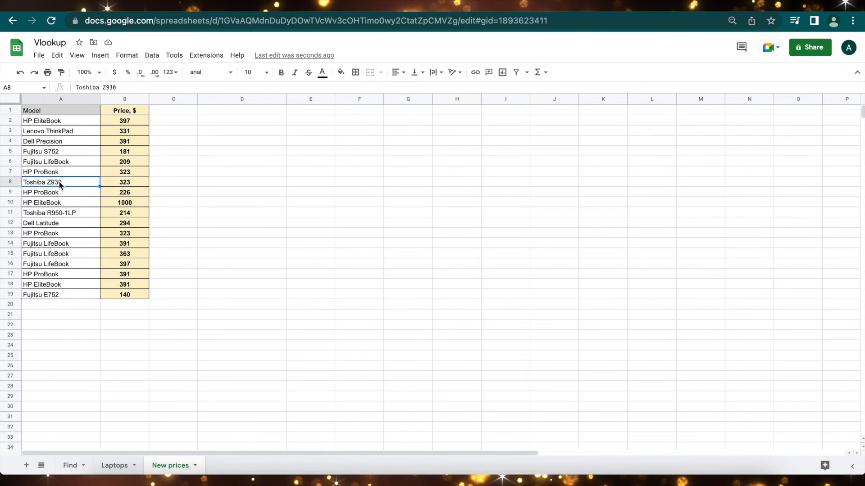
left_click_drag(110, 185, 125, 182)
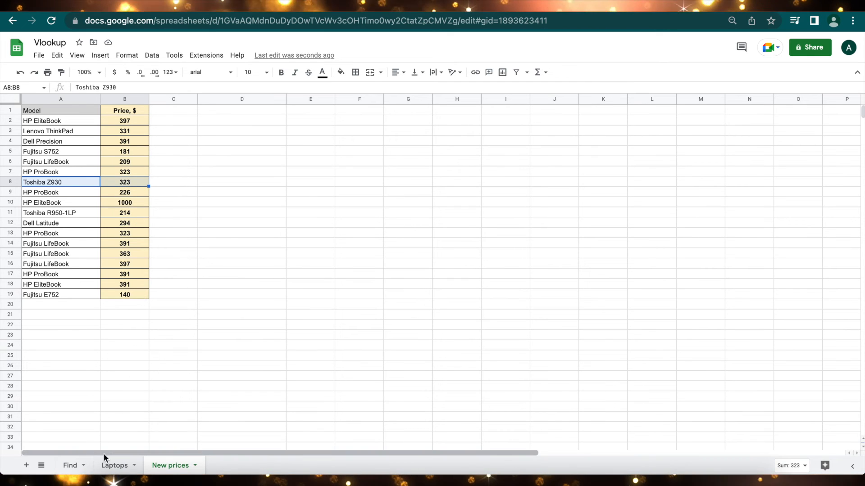
Try filling P2's VLOOKUP formula down to P19 on the Laptops sheet and undo the fill.
left_click(115, 466)
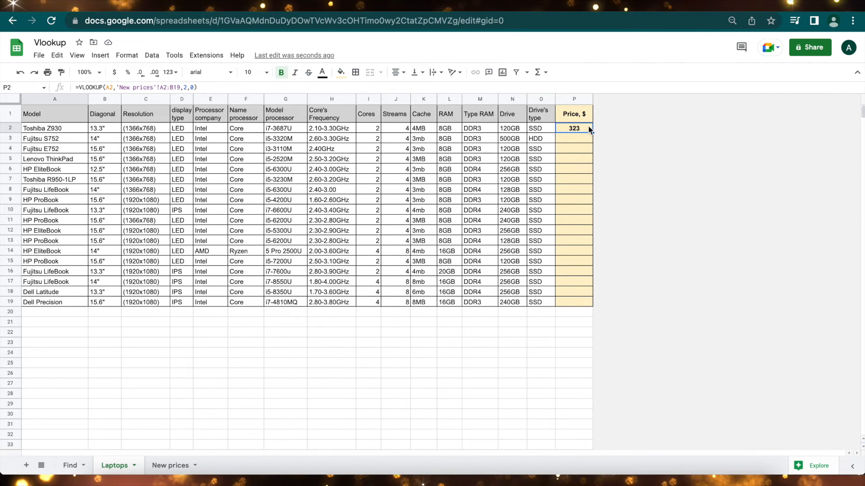
left_click_drag(588, 129, 582, 305)
left_click(604, 157)
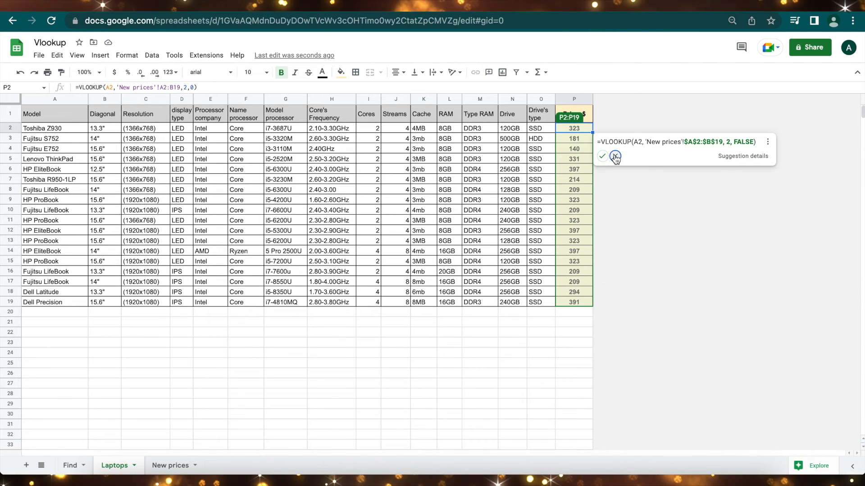
key("ctrl+z")
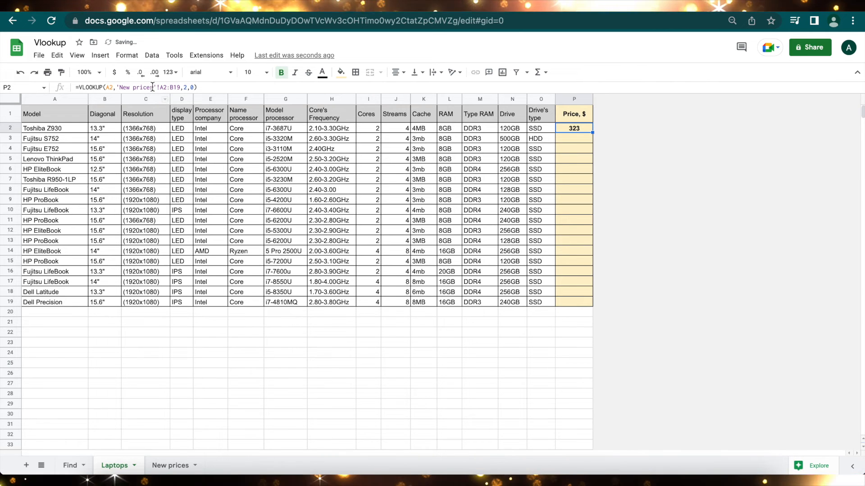
Make the range in P2's VLOOKUP formula absolute as 'New prices'!$A$2:$B$19 and accept the suggested autofill down to P19.
left_click(168, 87)
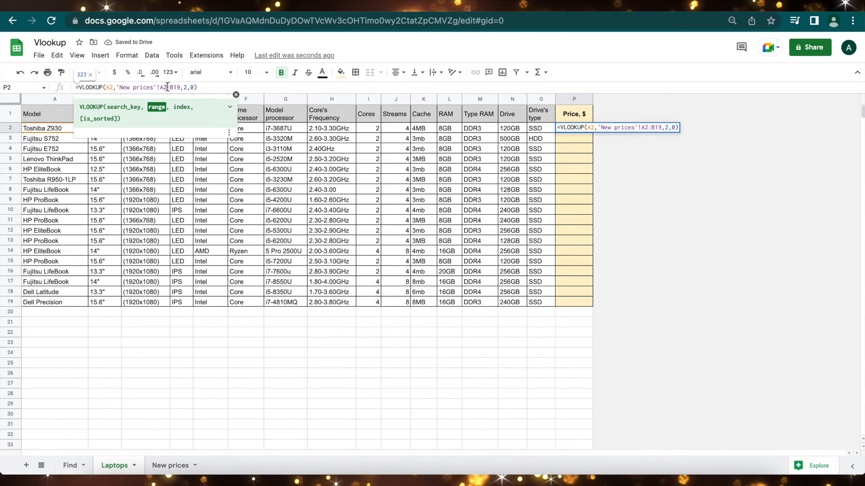
key("F4")
key("Return")
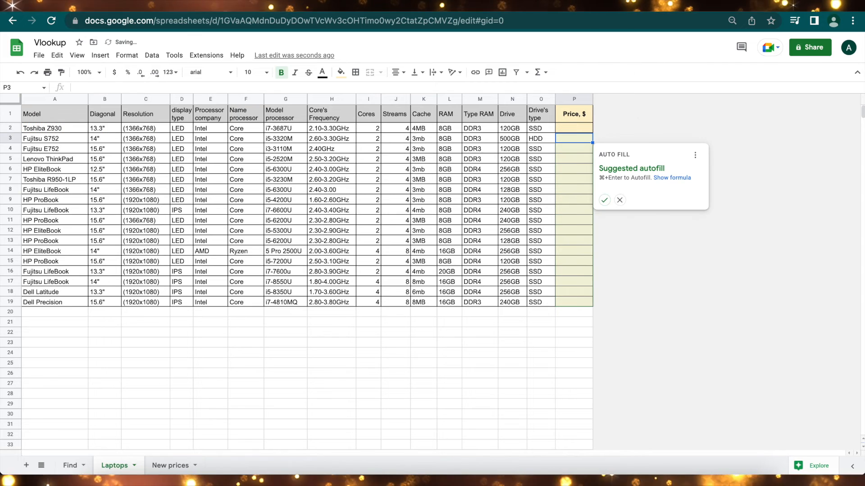
left_click(604, 201)
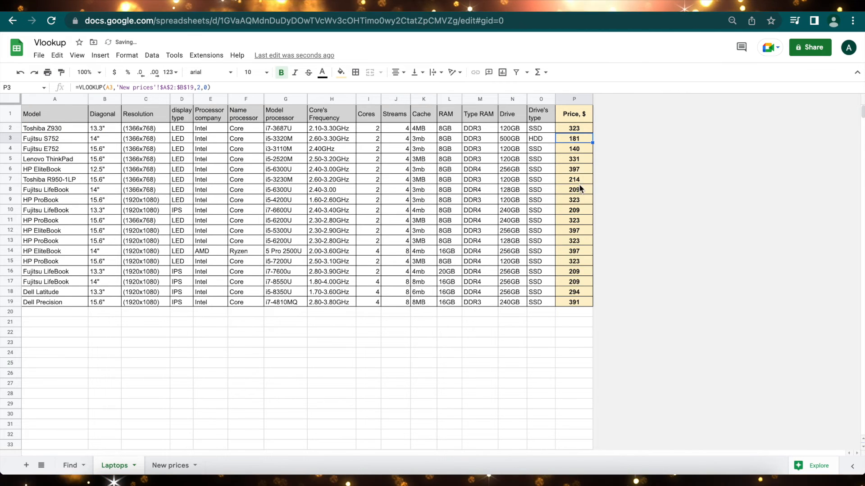
Check the filled VLOOKUP formulas down to P19 and compare the prices with the New prices sheet.
key("Down")
key("Down")
key("Down")
key("Down")
key("Down")
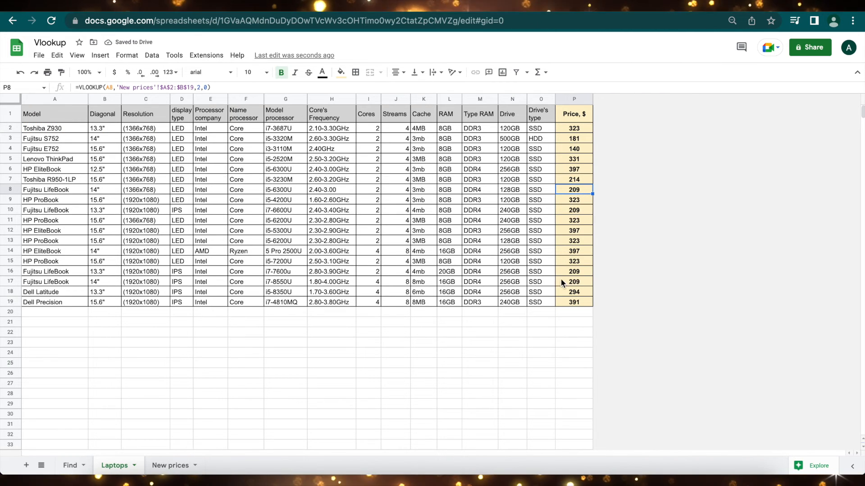
left_click(575, 303)
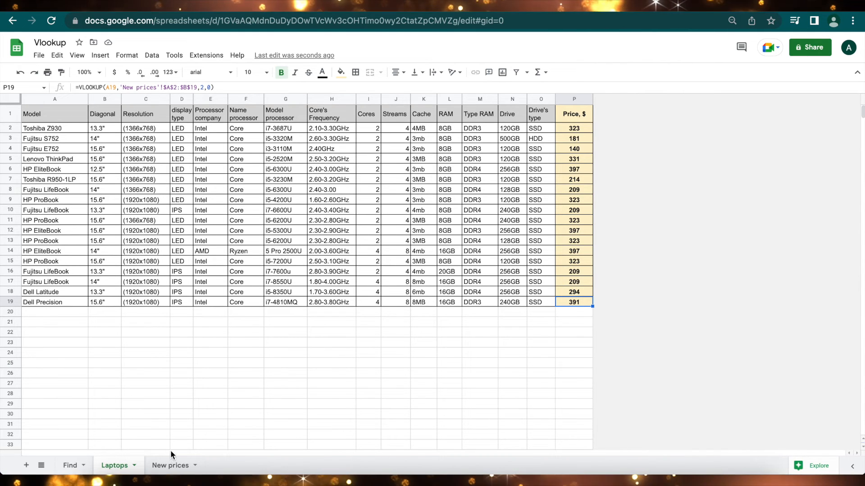
left_click(175, 466)
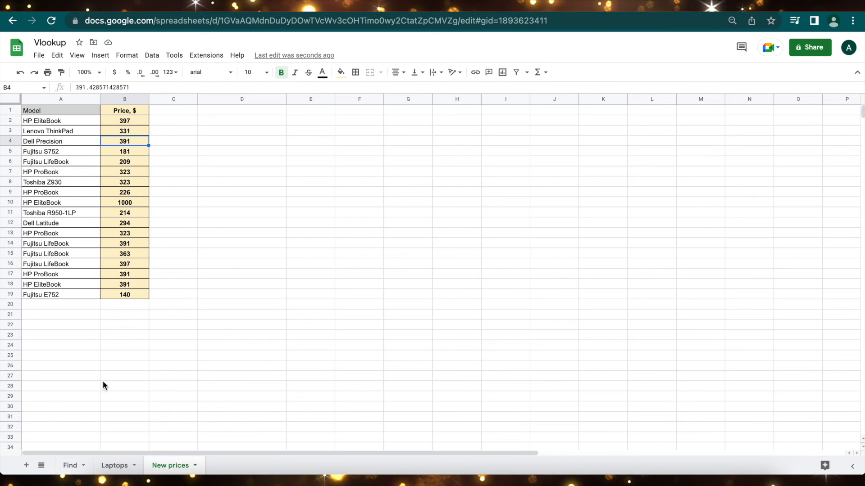
left_click(114, 467)
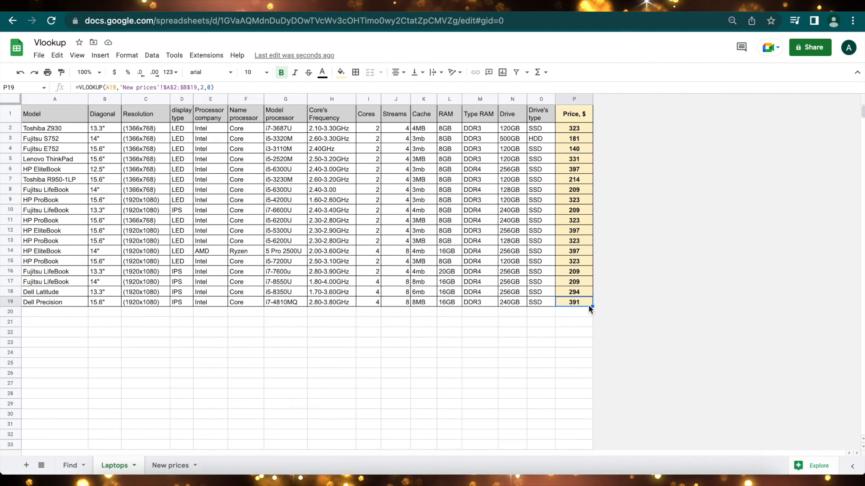
left_click(161, 465)
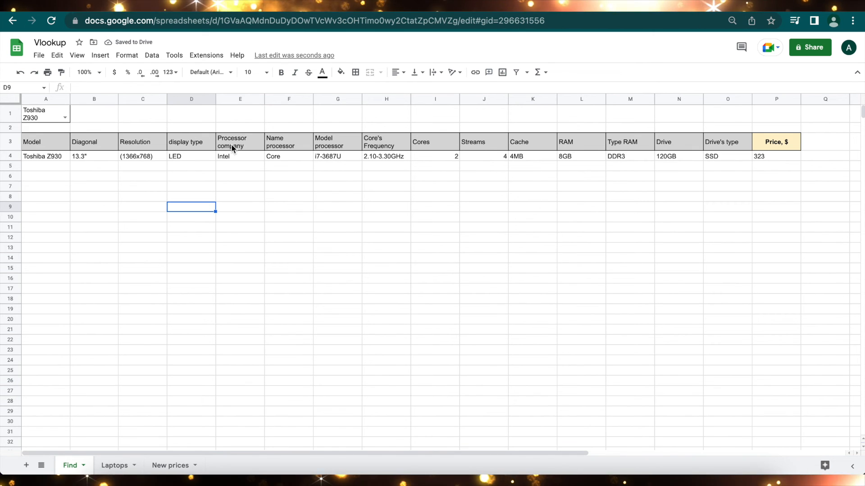
Replace the Streams header in J3 on the Find sheet with the "display type" text copied from D3.
left_click(195, 142)
left_click_drag(117, 88, 56, 87)
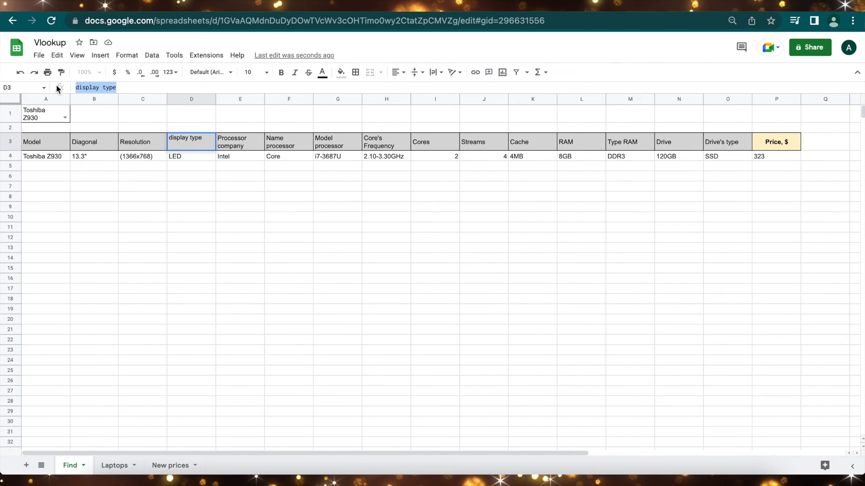
left_click(483, 144)
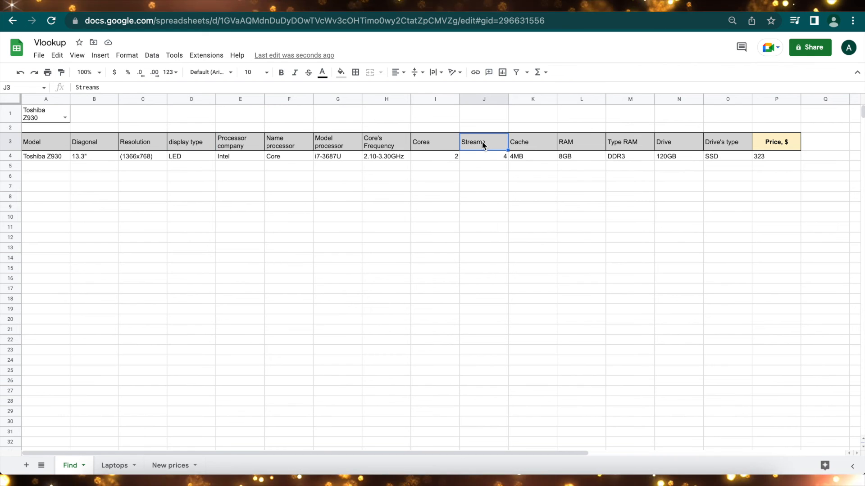
left_click(502, 236)
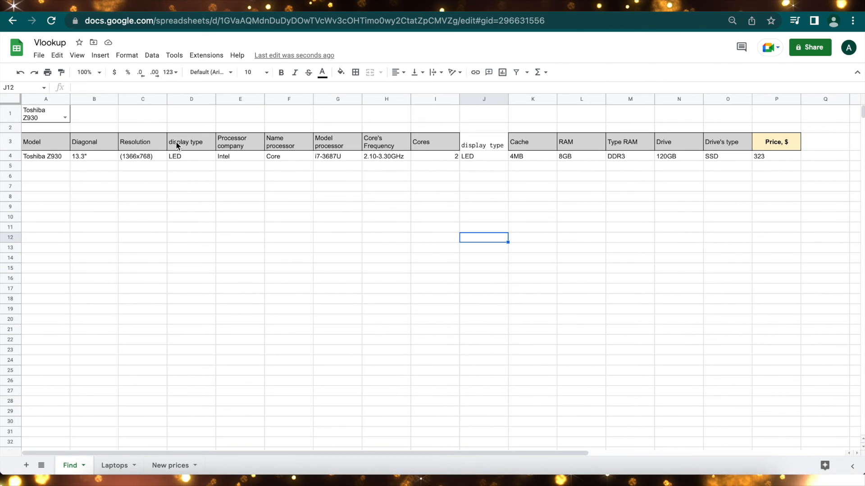
Replace the Resolution header in C3 on the Find sheet with "Cache".
left_click(527, 142)
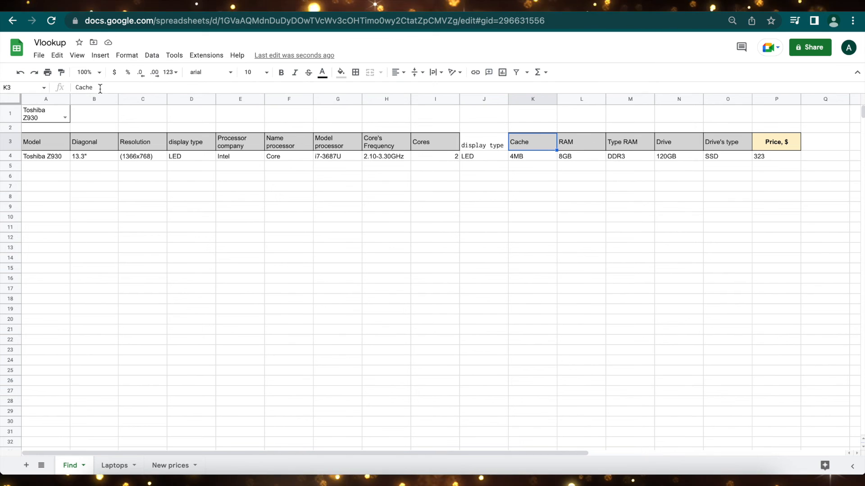
left_click(140, 139)
left_click_drag(113, 88, 69, 90)
type("Cache")
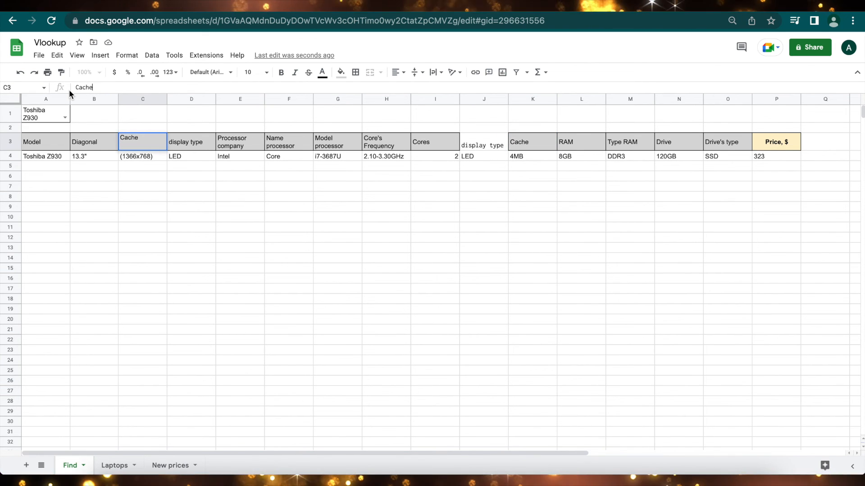
key("Return")
left_click(142, 166)
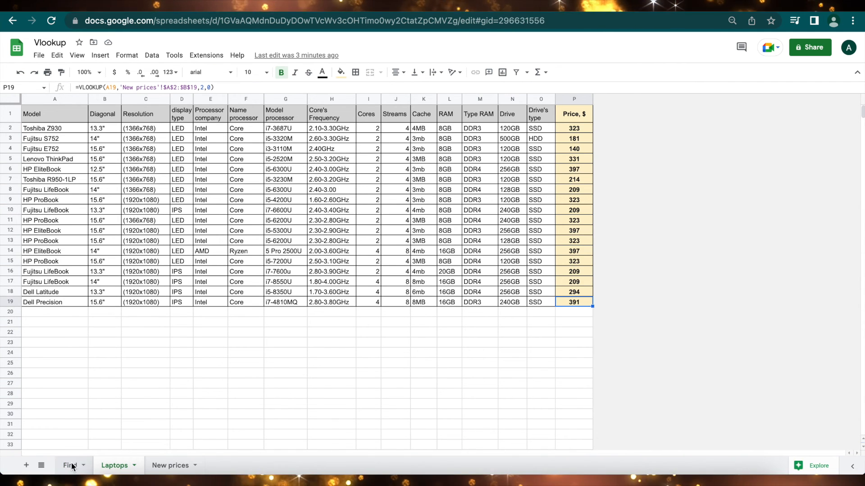
Compare the Find and Laptops sheets and open the data validation settings for cell A1 on Find.
left_click(70, 465)
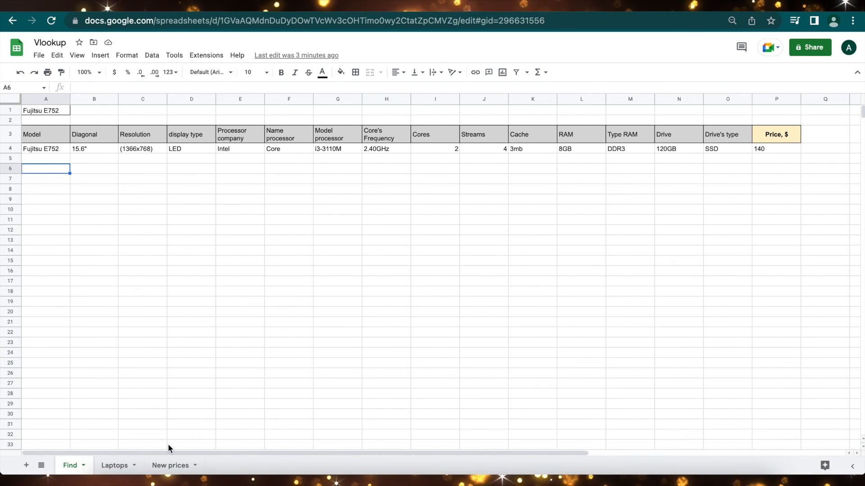
left_click(115, 466)
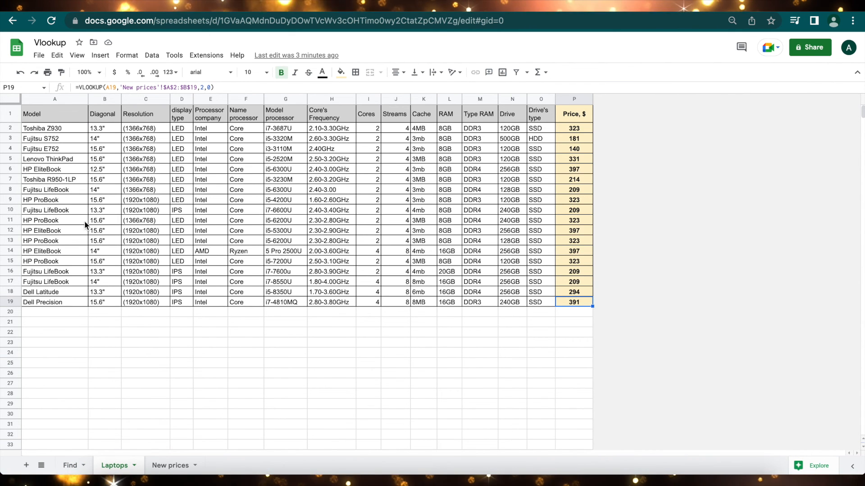
left_click(70, 466)
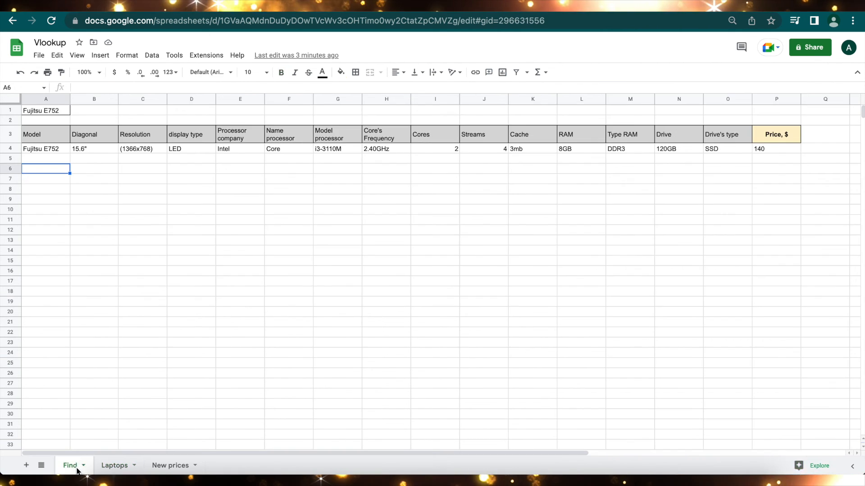
left_click(52, 111)
right_click(50, 109)
mouse_move(116, 384)
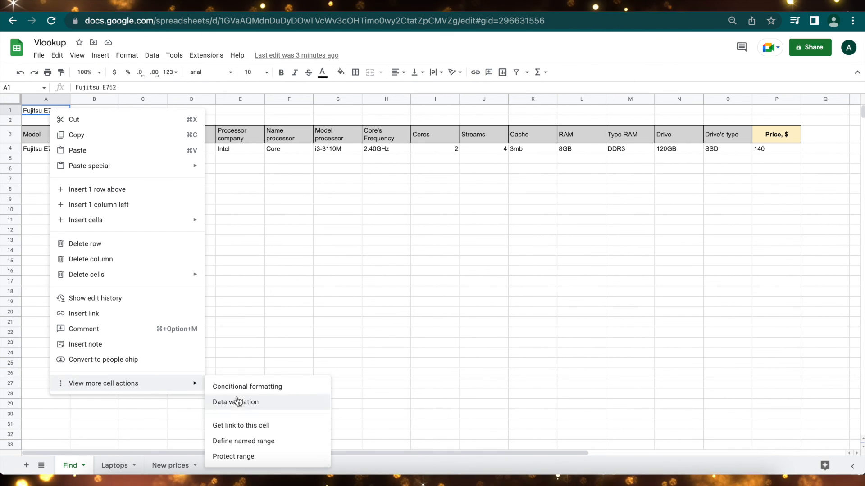
left_click(256, 404)
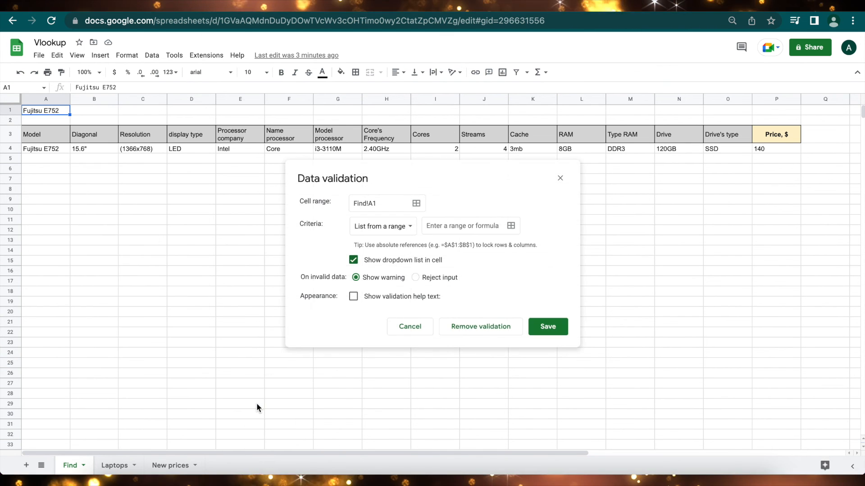
Set A1's validation criteria to a list from the range Laptops!A2:A19 and save the rule.
left_click(511, 226)
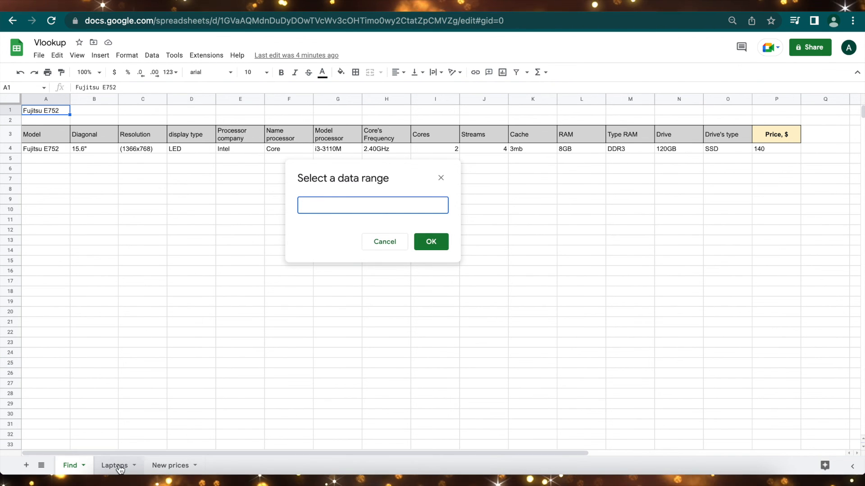
left_click(116, 466)
left_click_drag(71, 128, 52, 302)
left_click(431, 241)
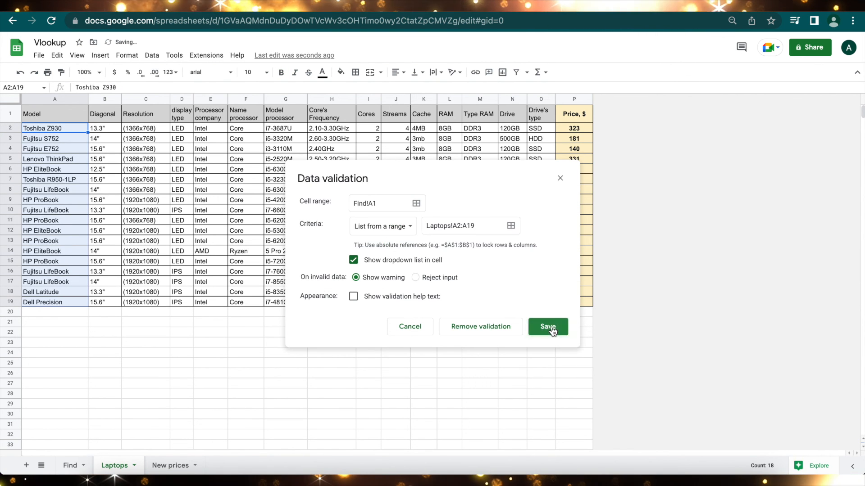
left_click(549, 326)
Test the model dropdown in A1 on the Find sheet by choosing HP ProBook, Dell Latitude and finally Dell Precision.
left_click(71, 466)
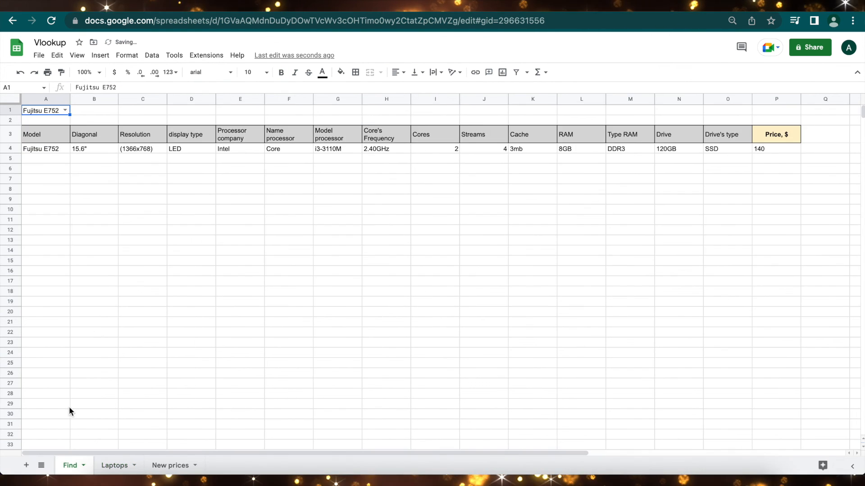
left_click(65, 111)
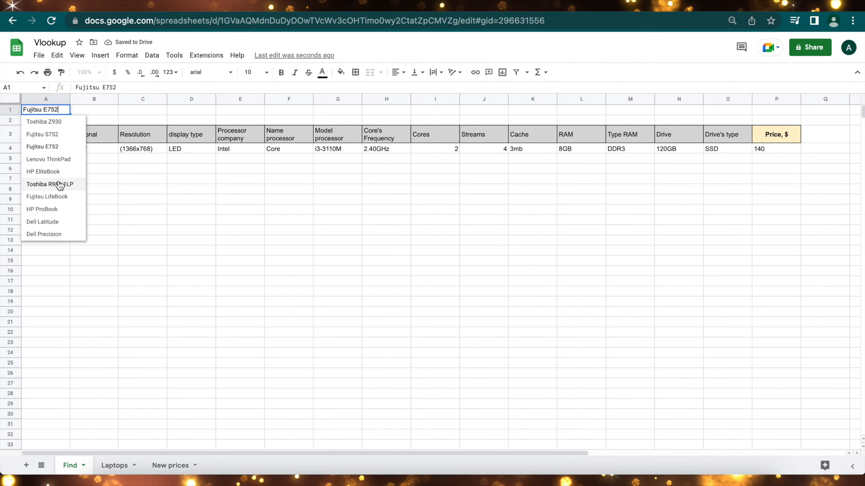
left_click(63, 210)
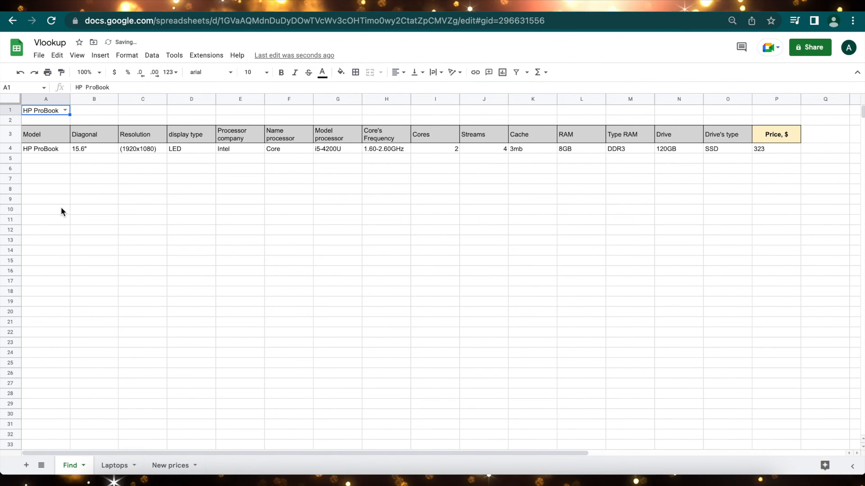
left_click(65, 111)
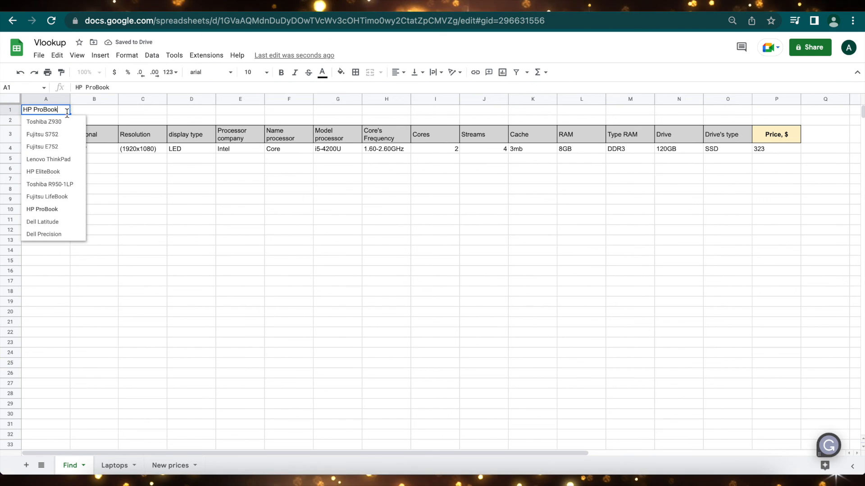
left_click(53, 221)
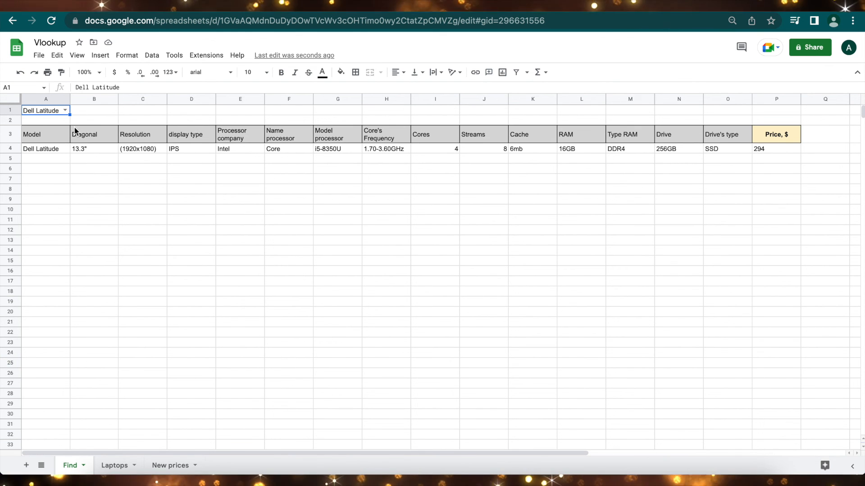
left_click(66, 110)
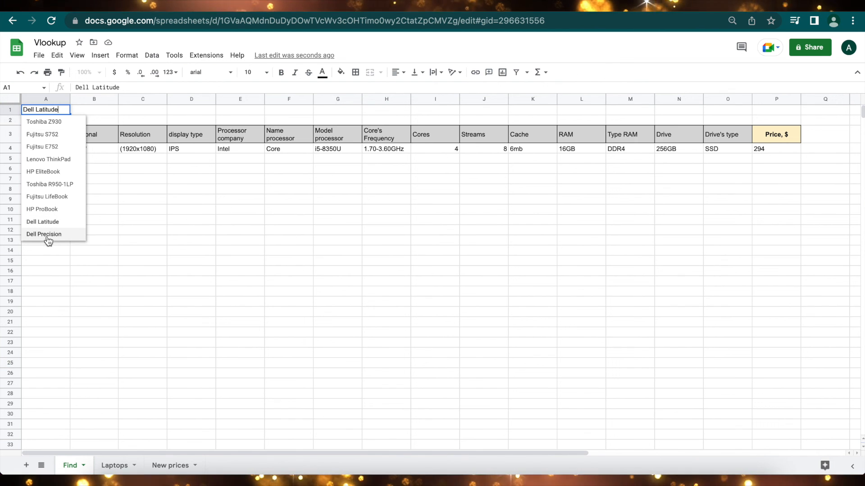
left_click(49, 232)
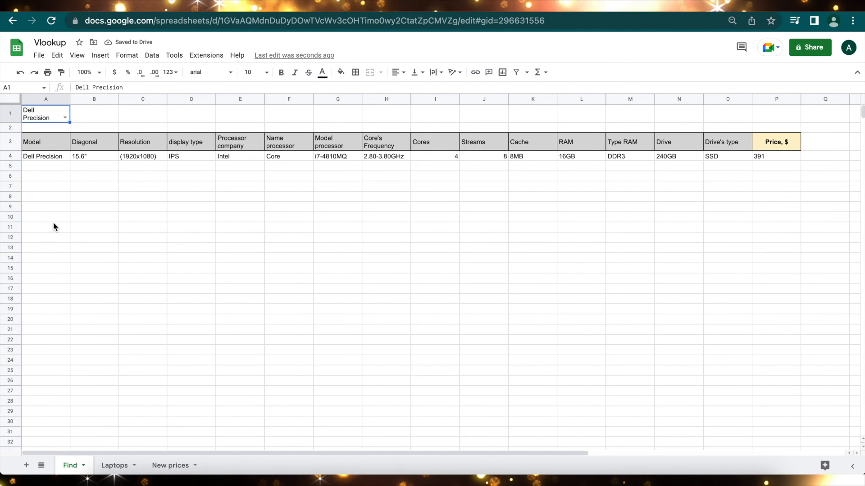